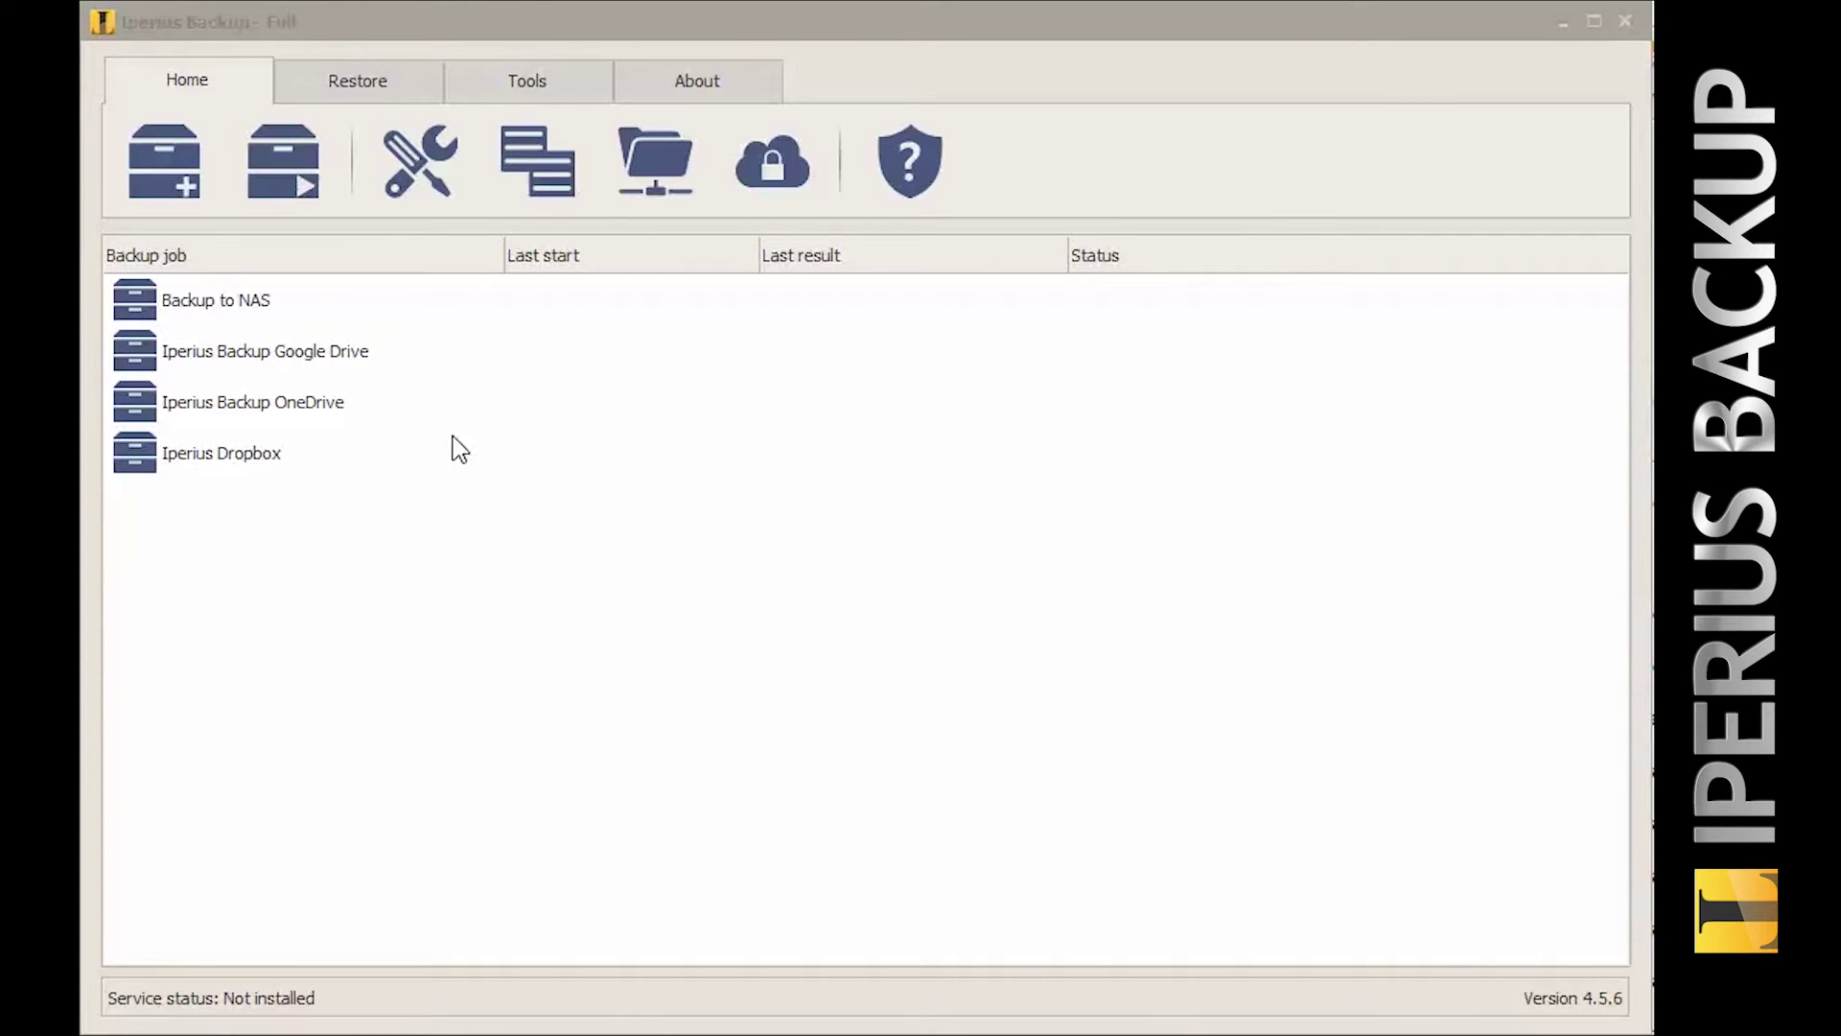
- Create a new backup job and add a MySQL database item to it
left_click(149, 174)
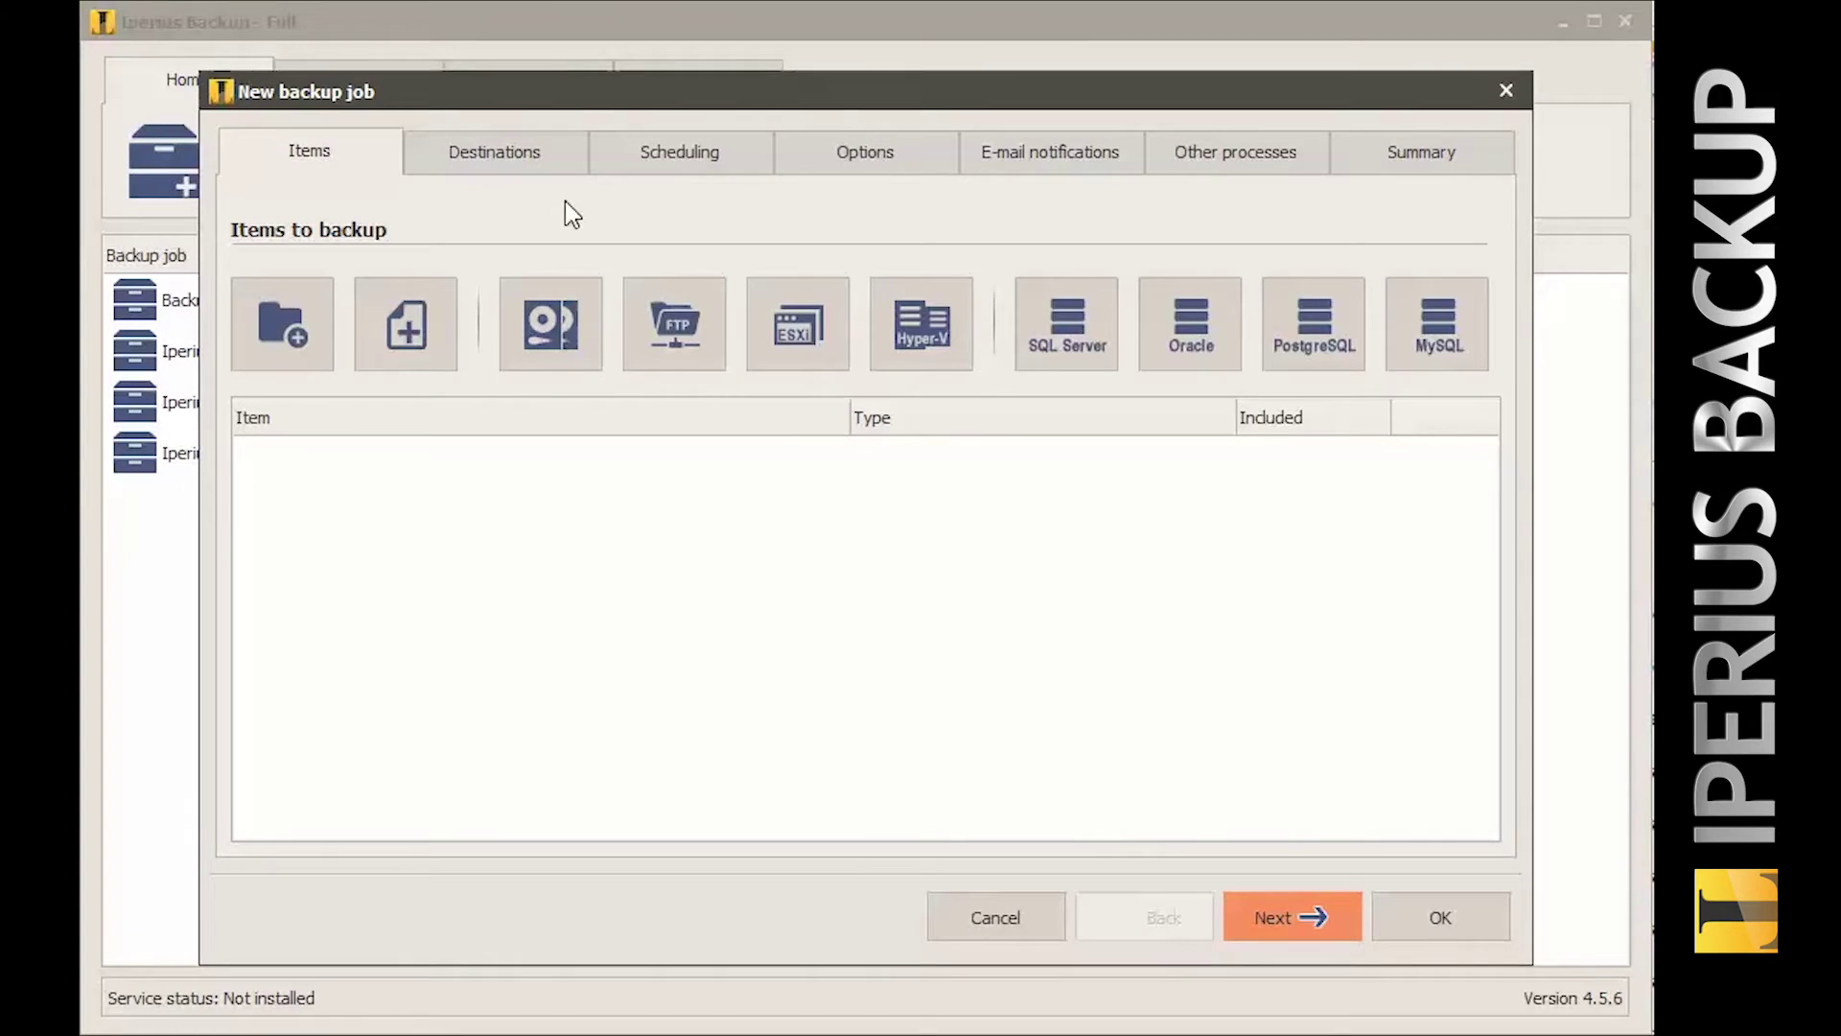
left_click(1403, 324)
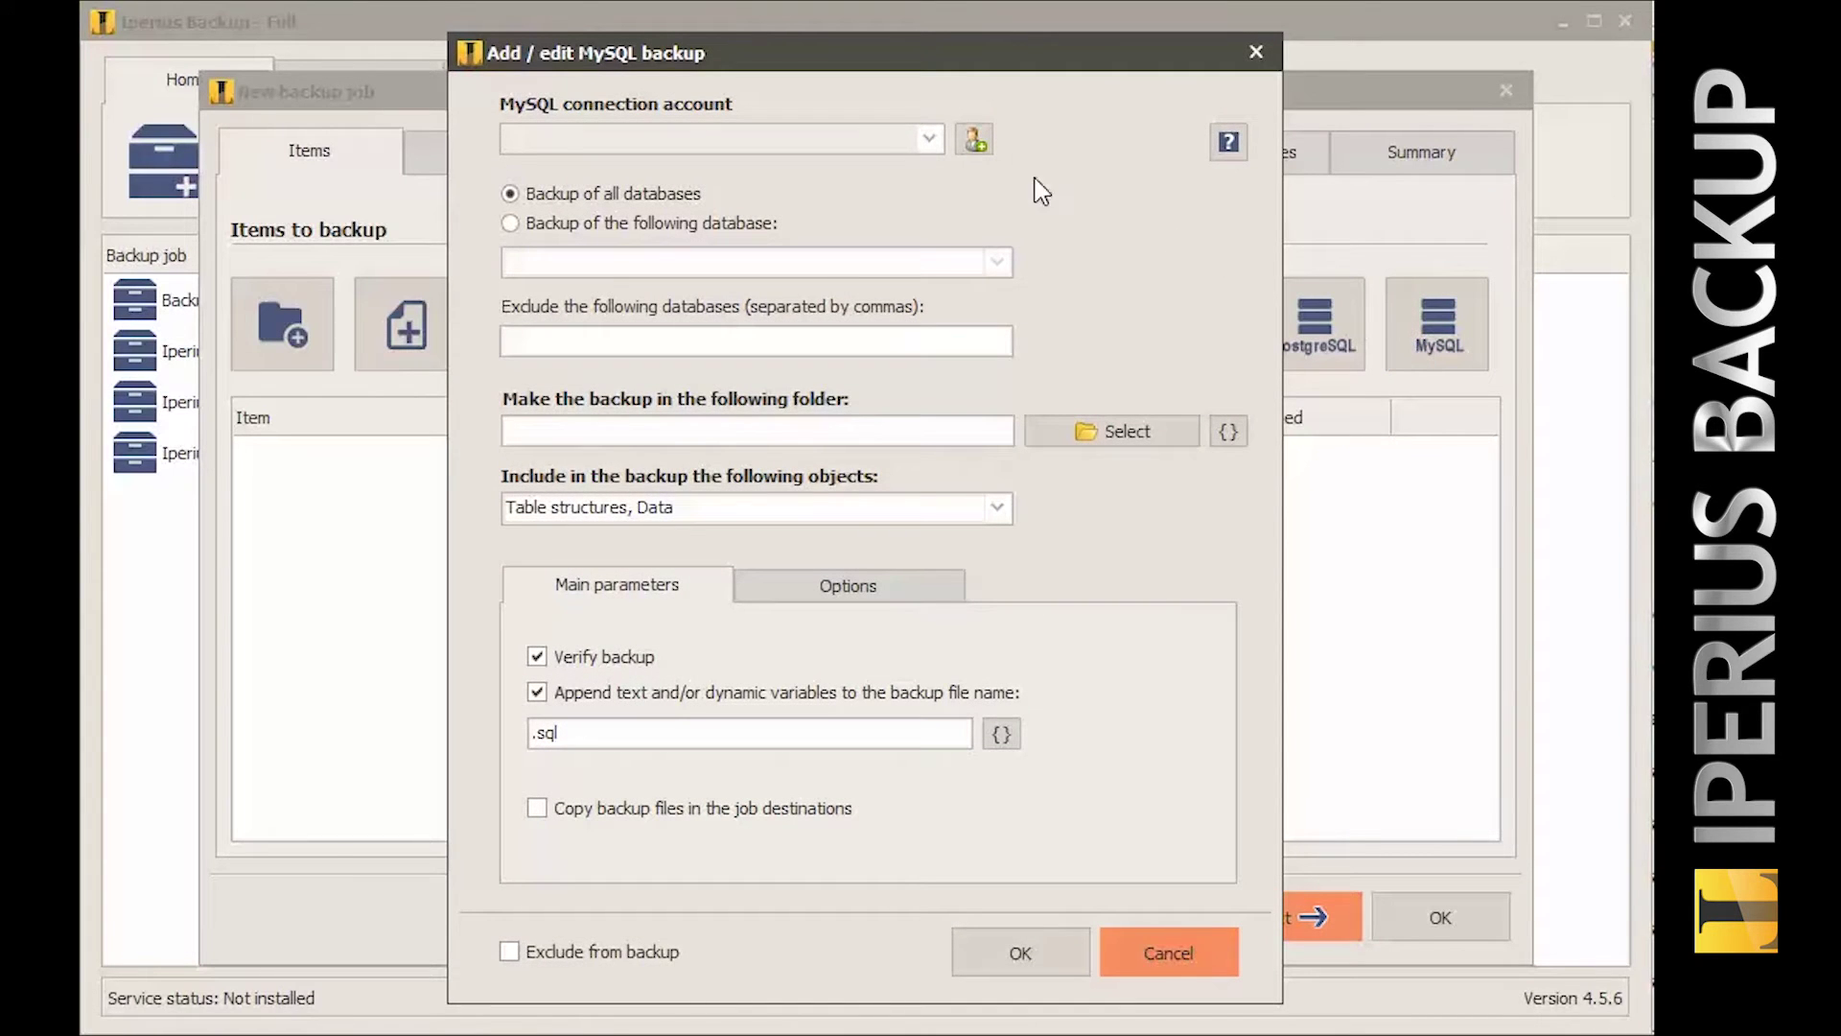
- Add a localhost MySQL account 'wordpress' with username wordpress and a confirmed password
left_click(974, 143)
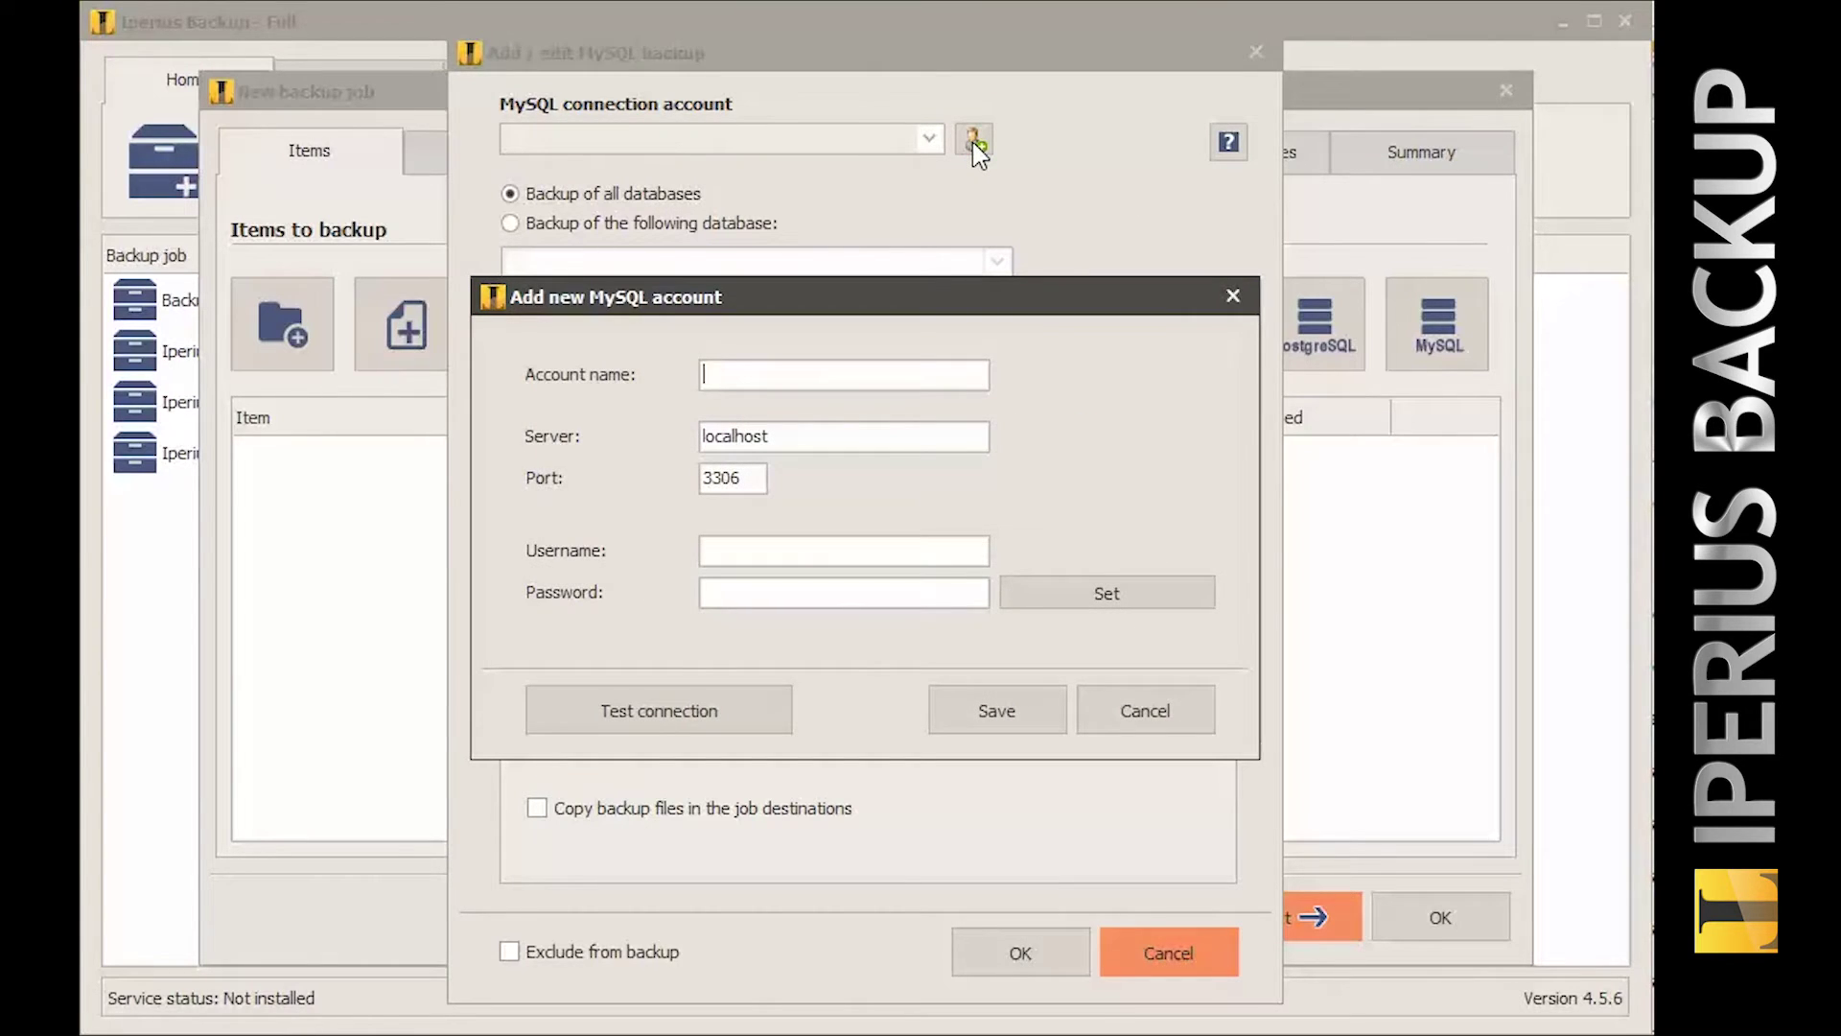
type("wordpre")
type("ss")
left_click(936, 551)
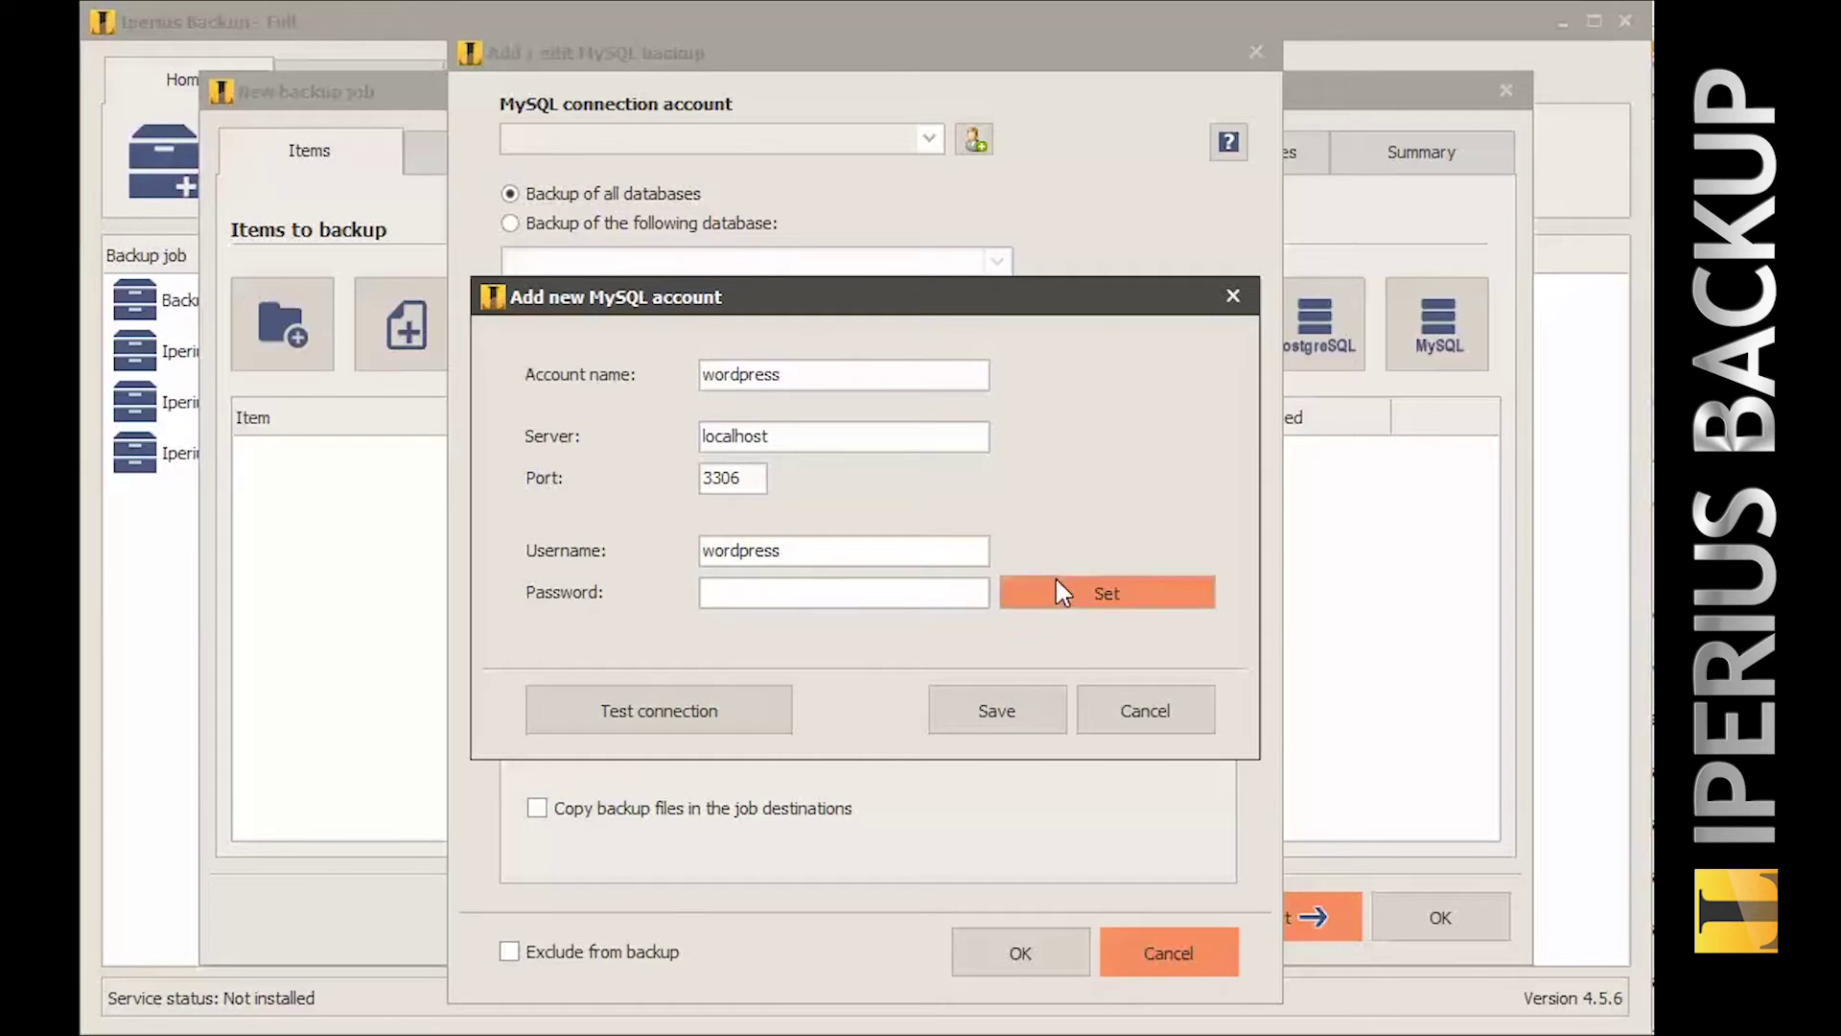
left_click(1061, 589)
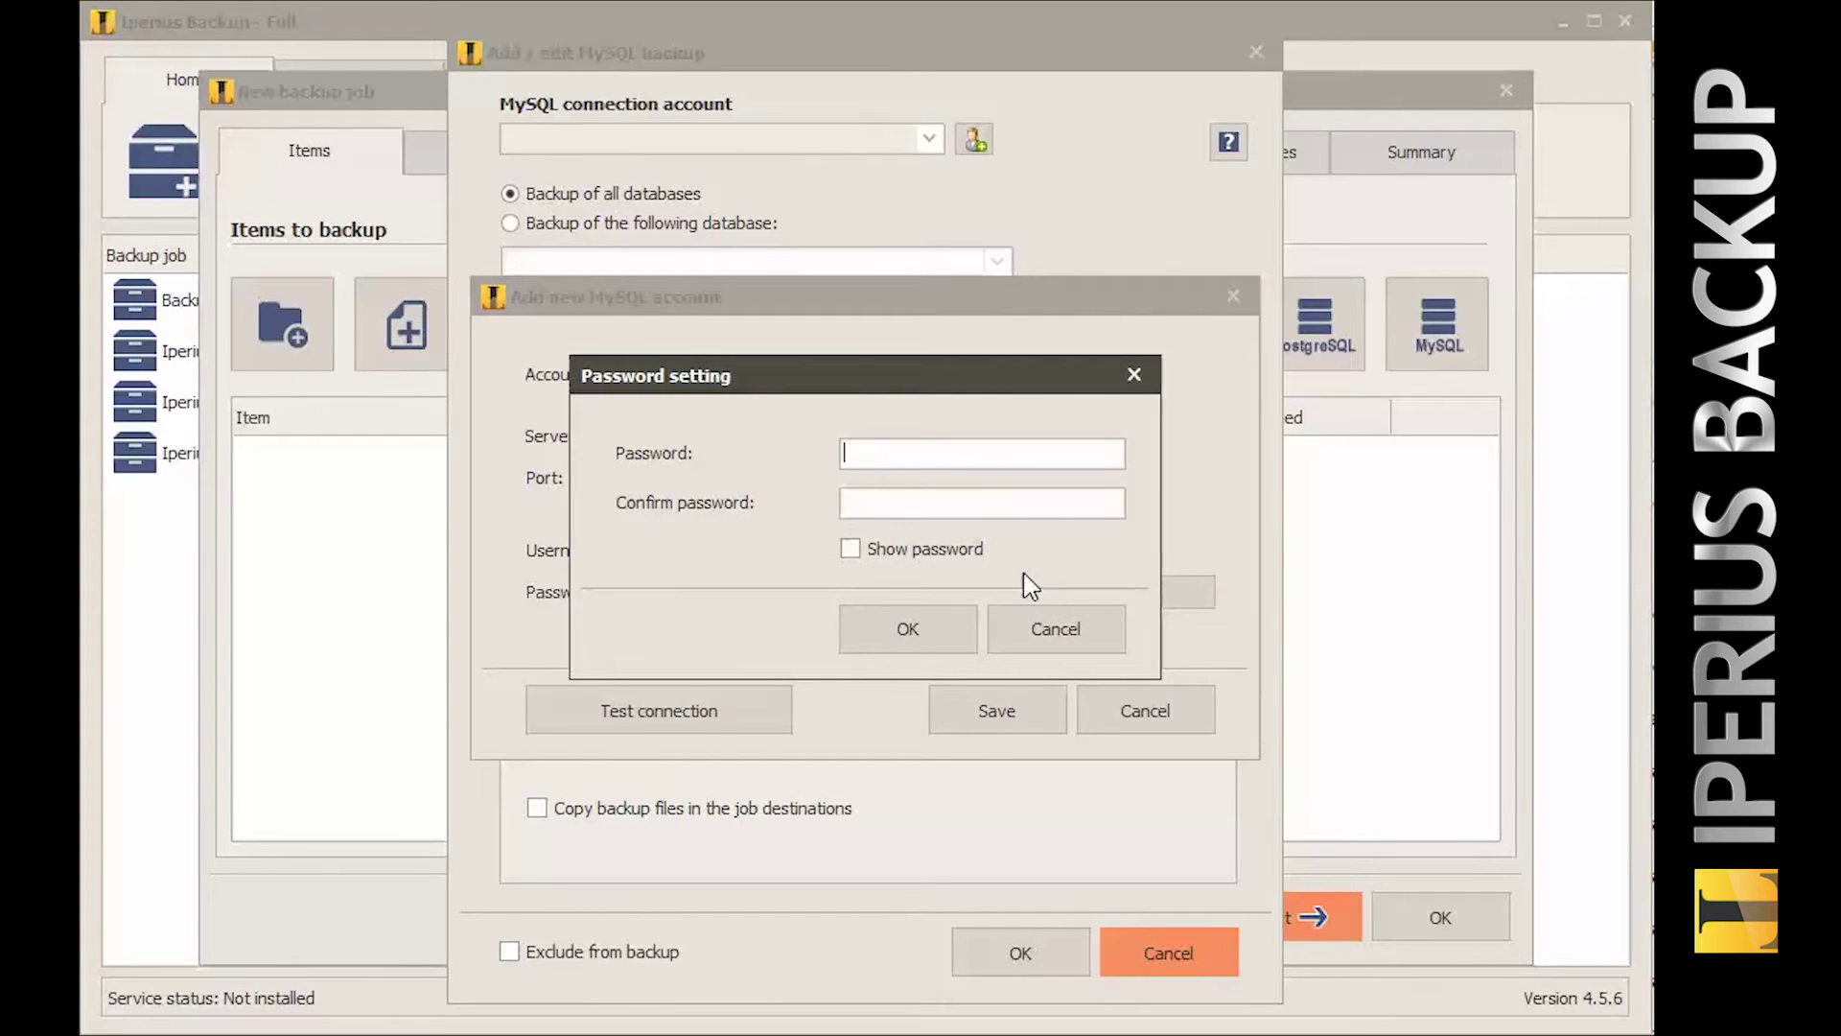
key("Tab")
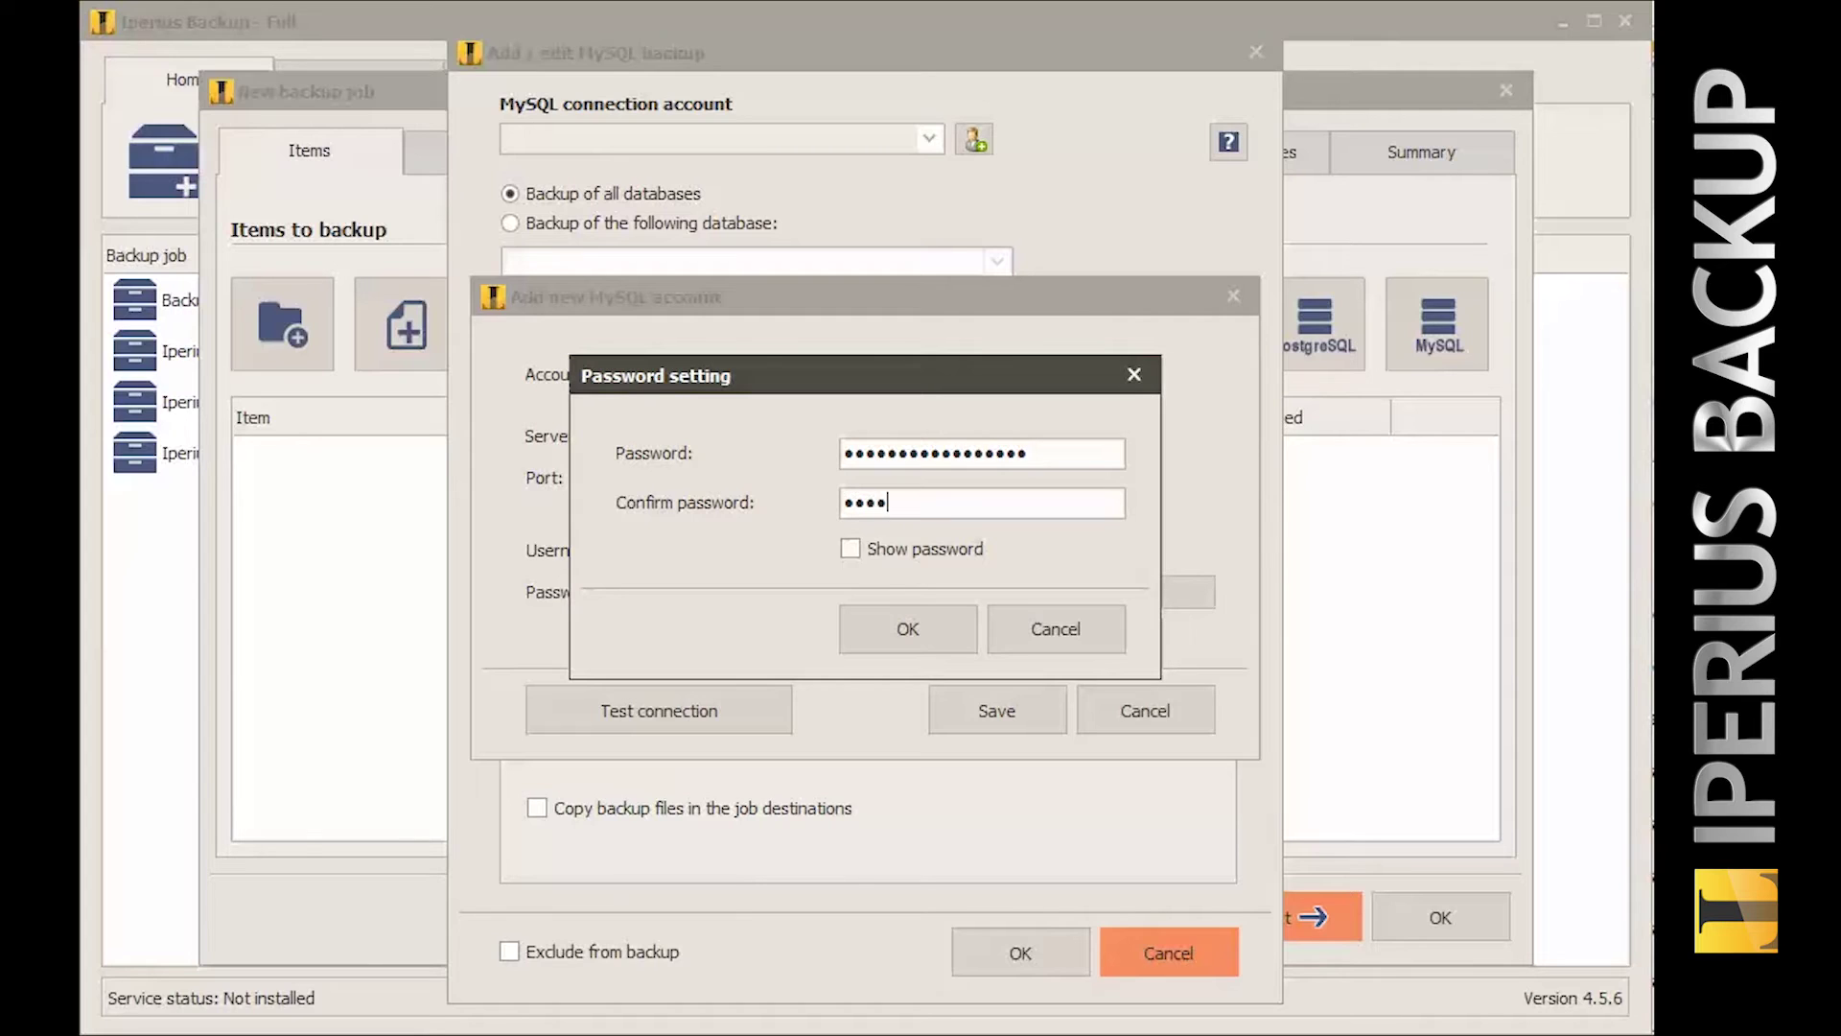
left_click(940, 622)
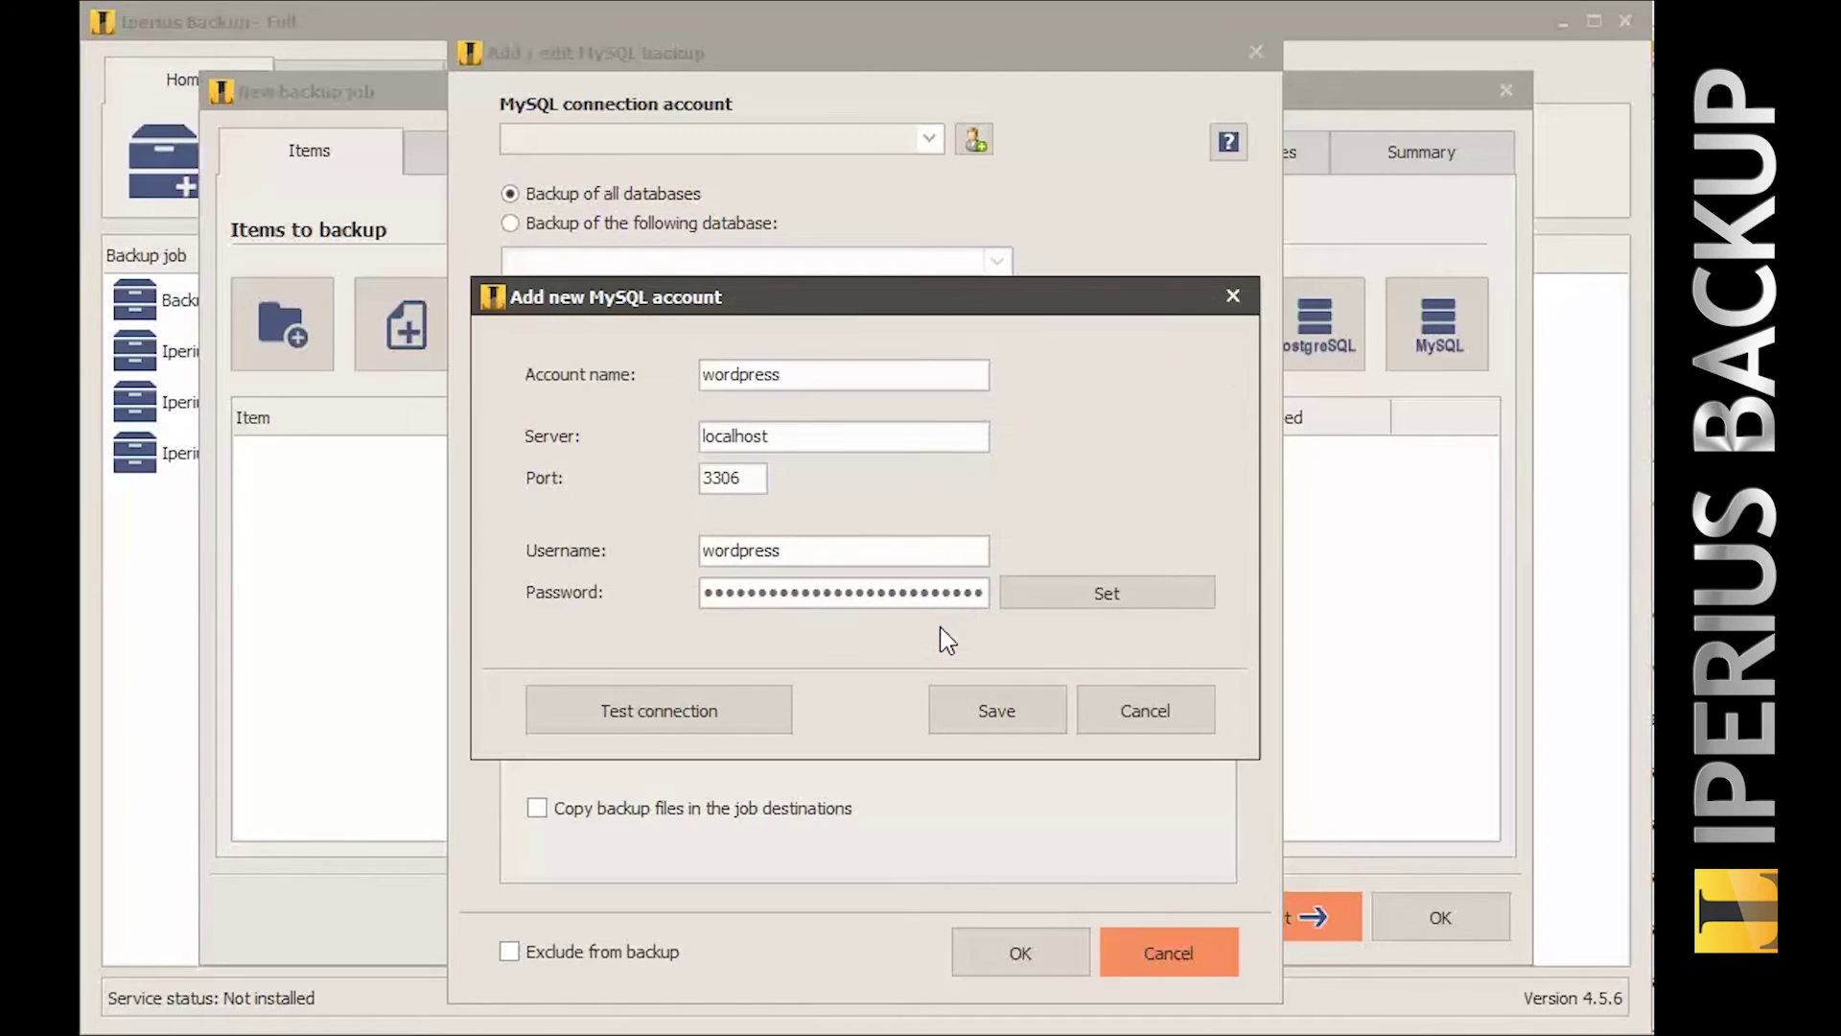
- Save the wordpress account and choose it as the MySQL connection account
left_click(1030, 700)
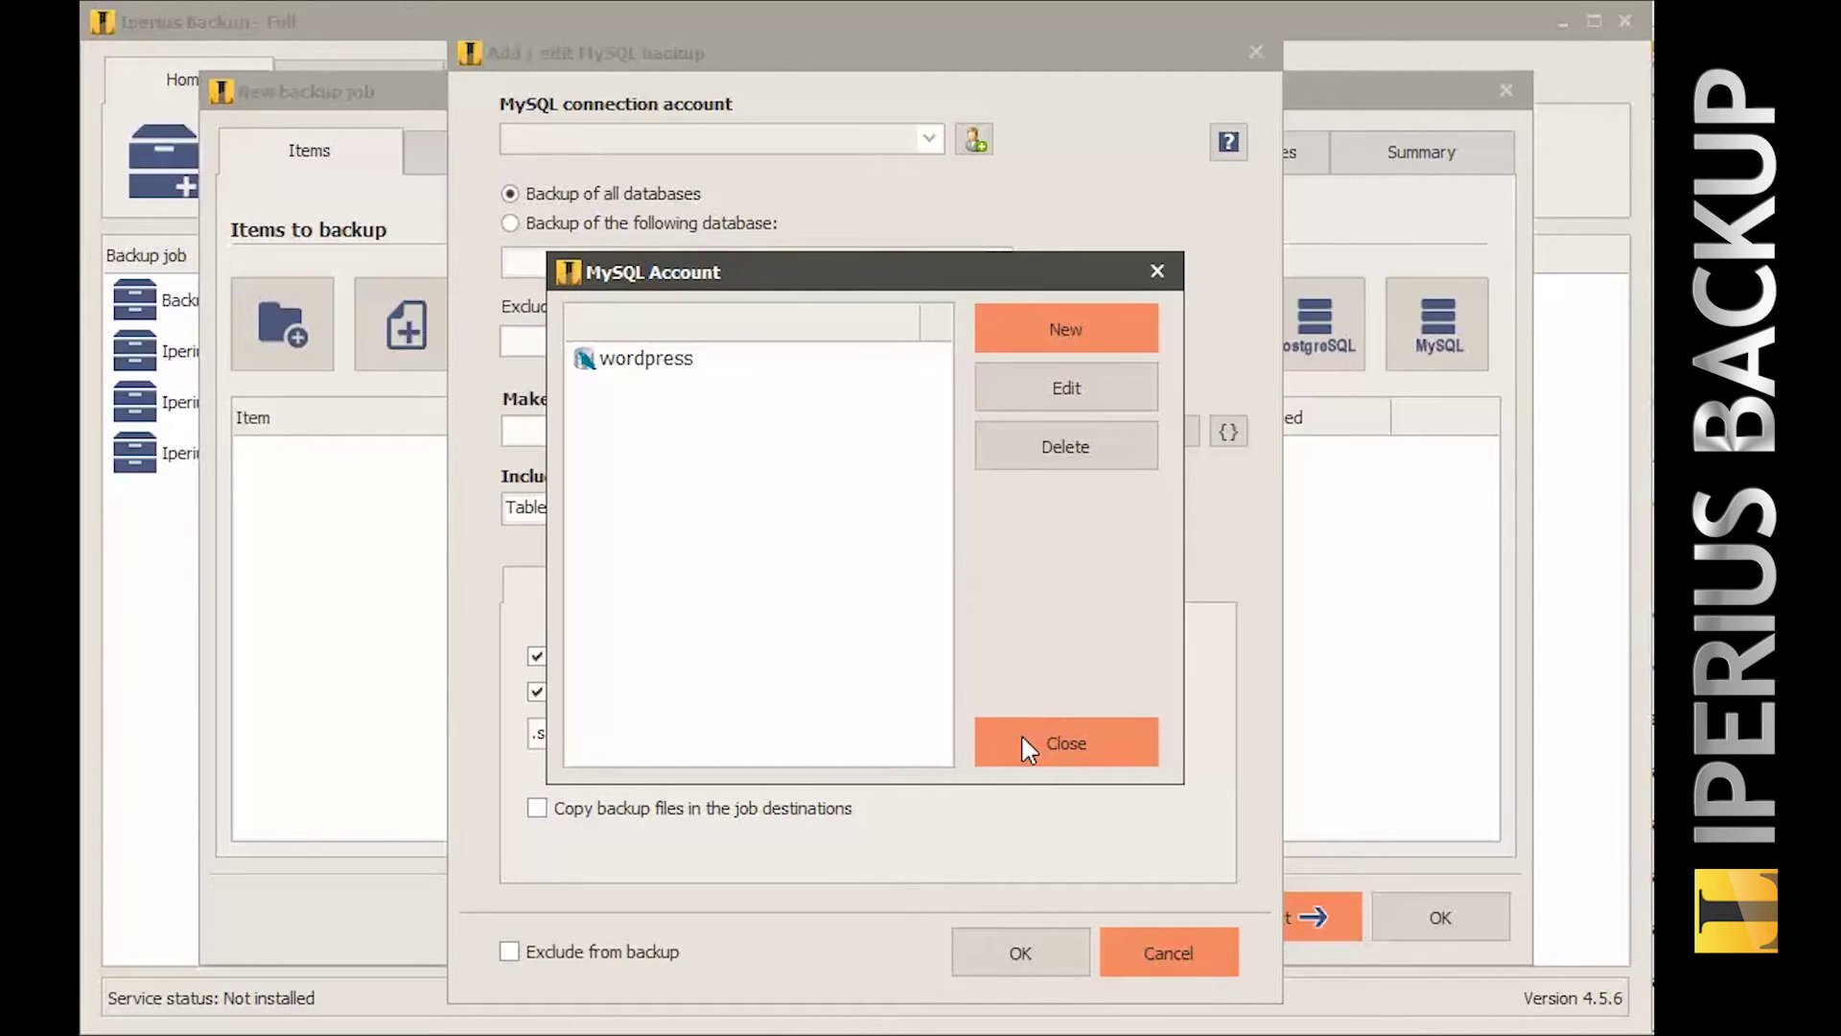
left_click(1026, 745)
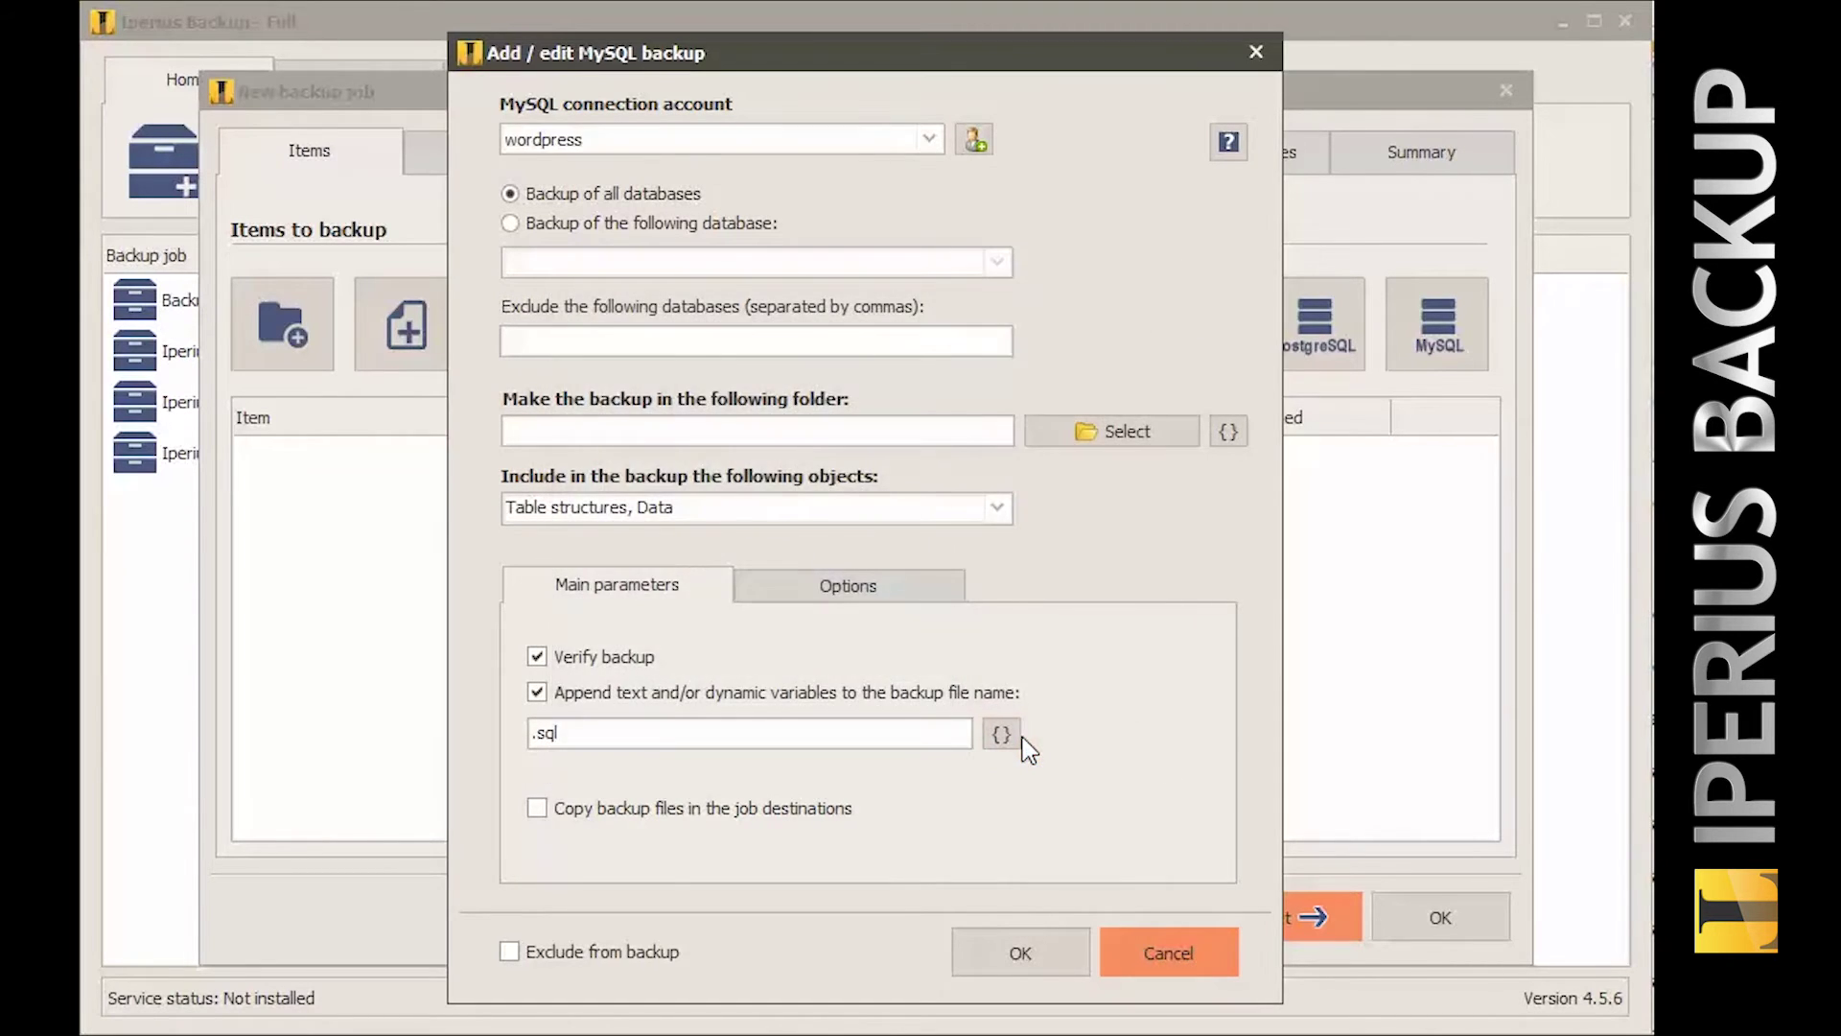
left_click(930, 145)
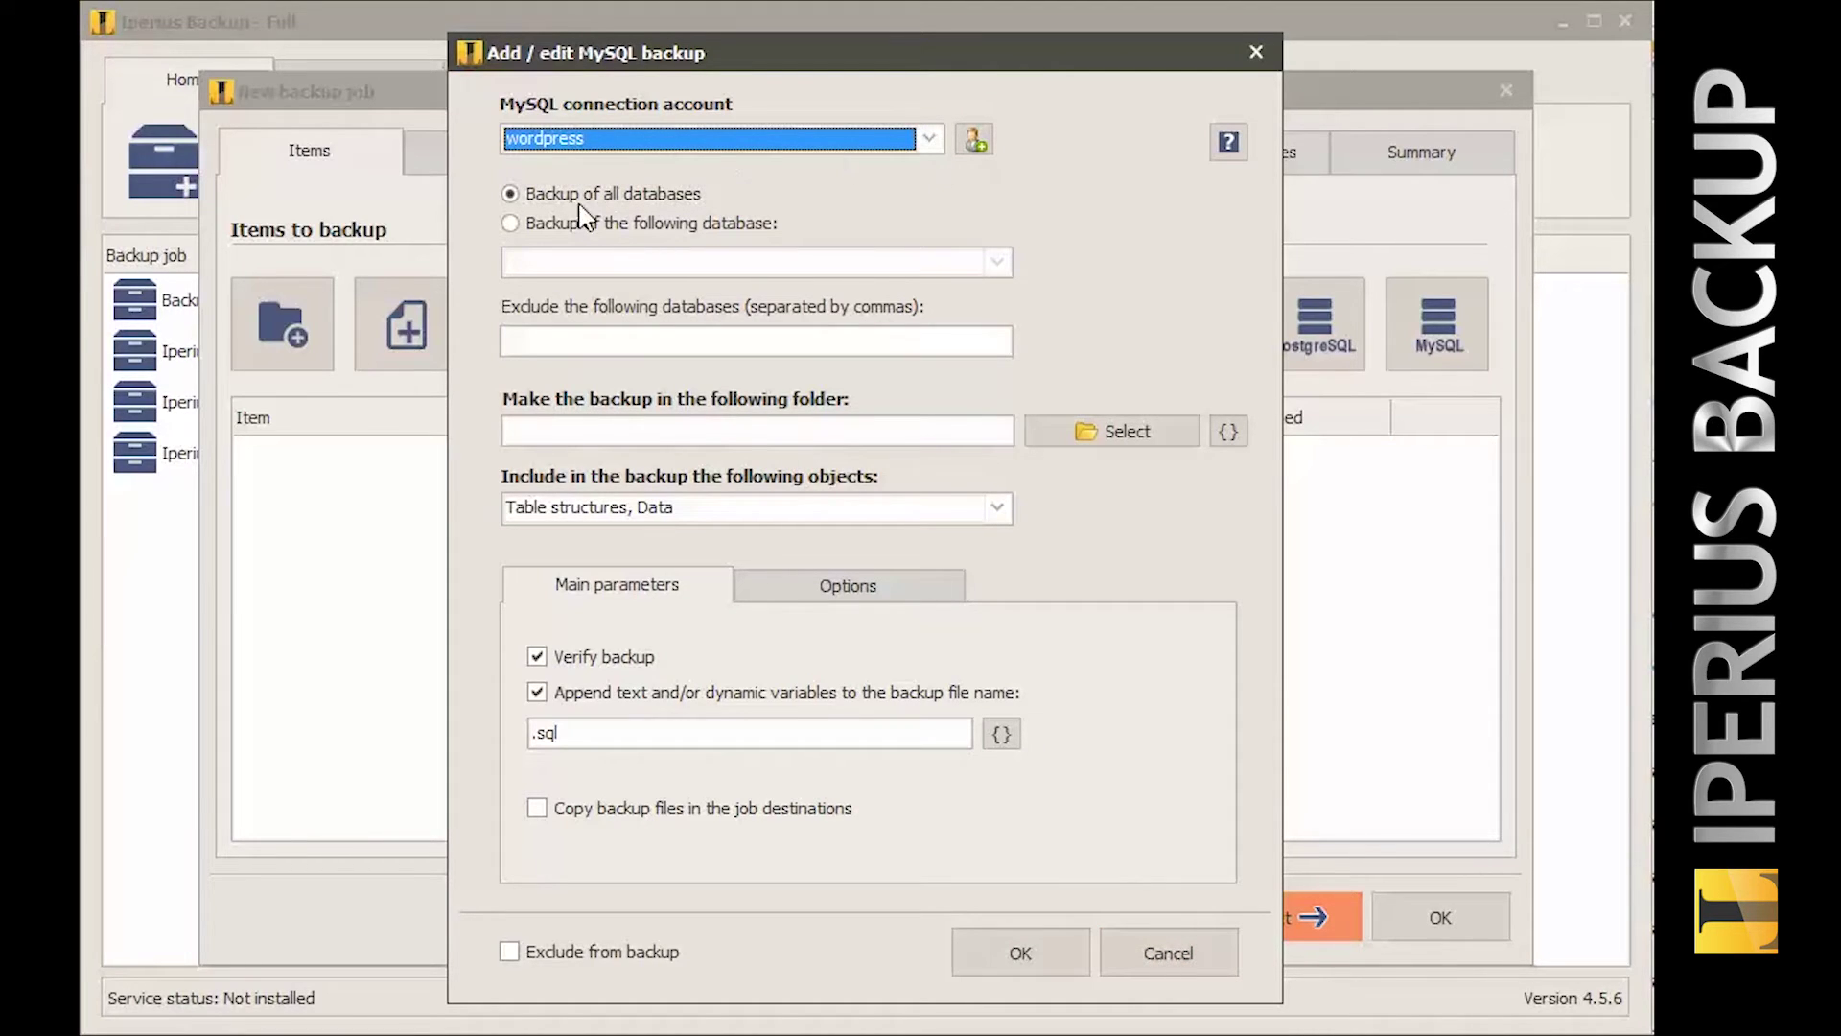
- Limit the backup to one database by pasting its name into the database field
left_click(510, 226)
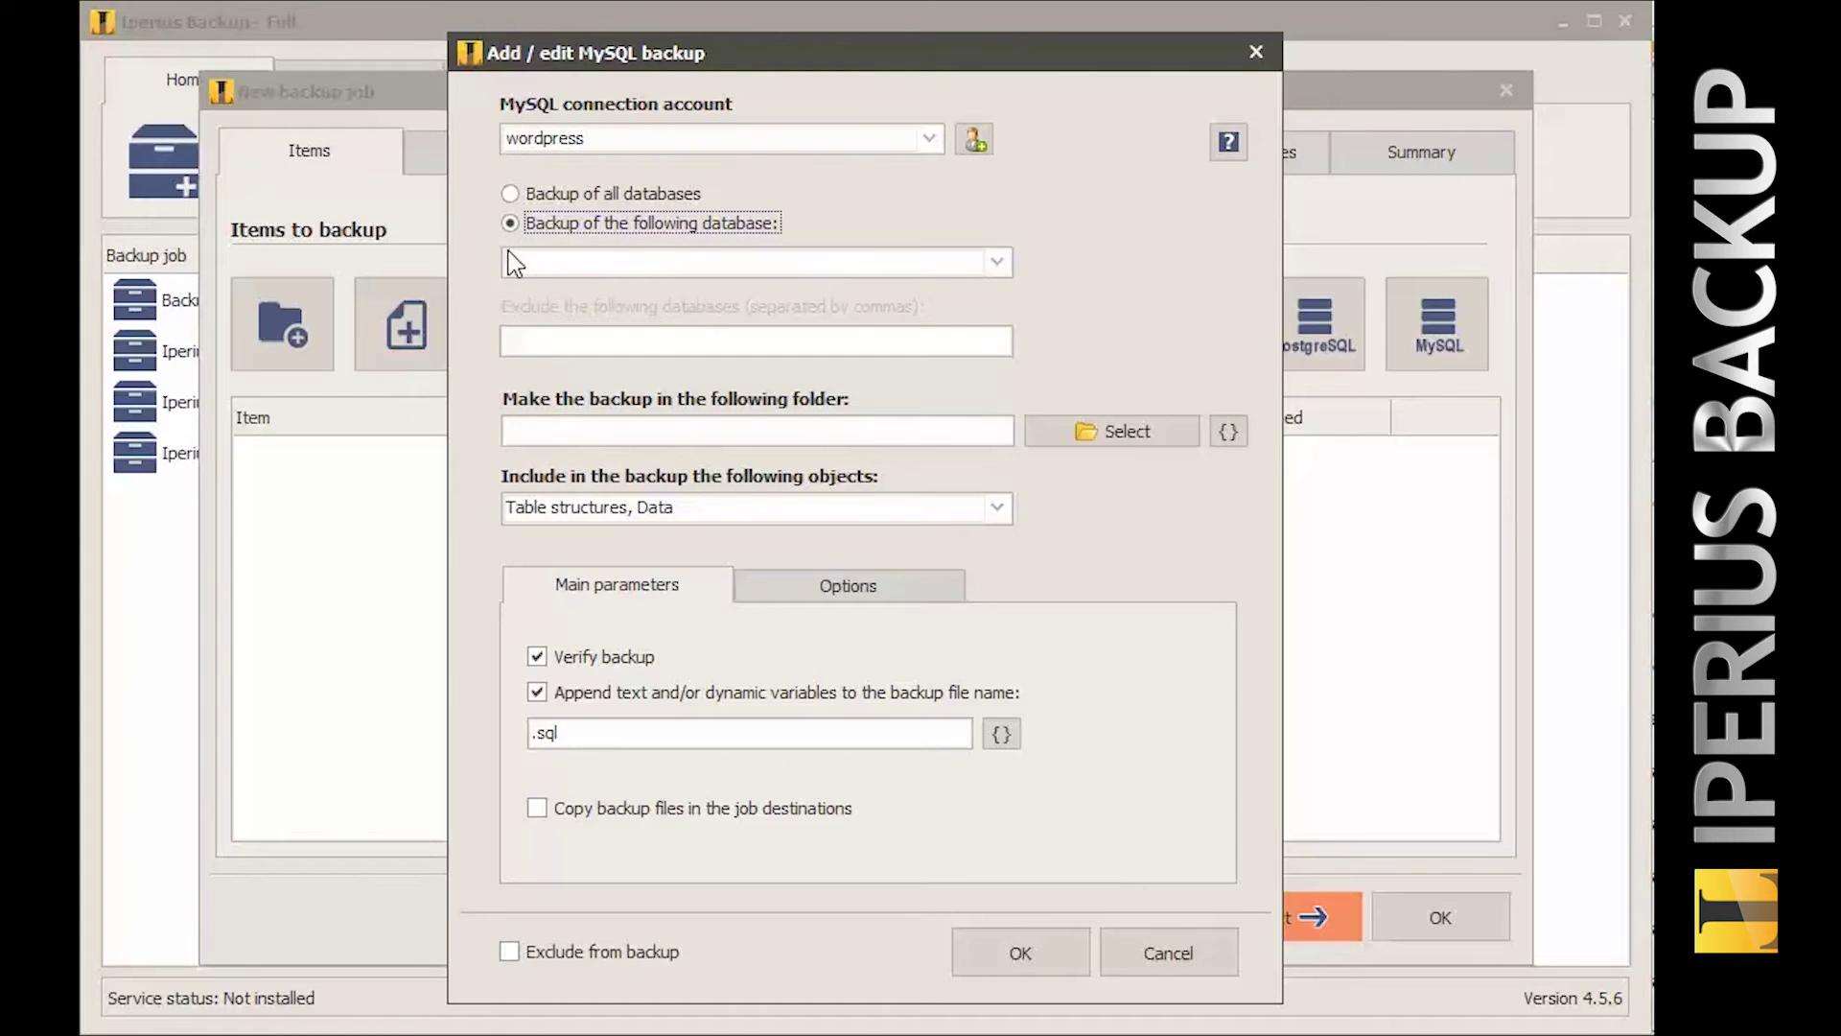
left_click(516, 259)
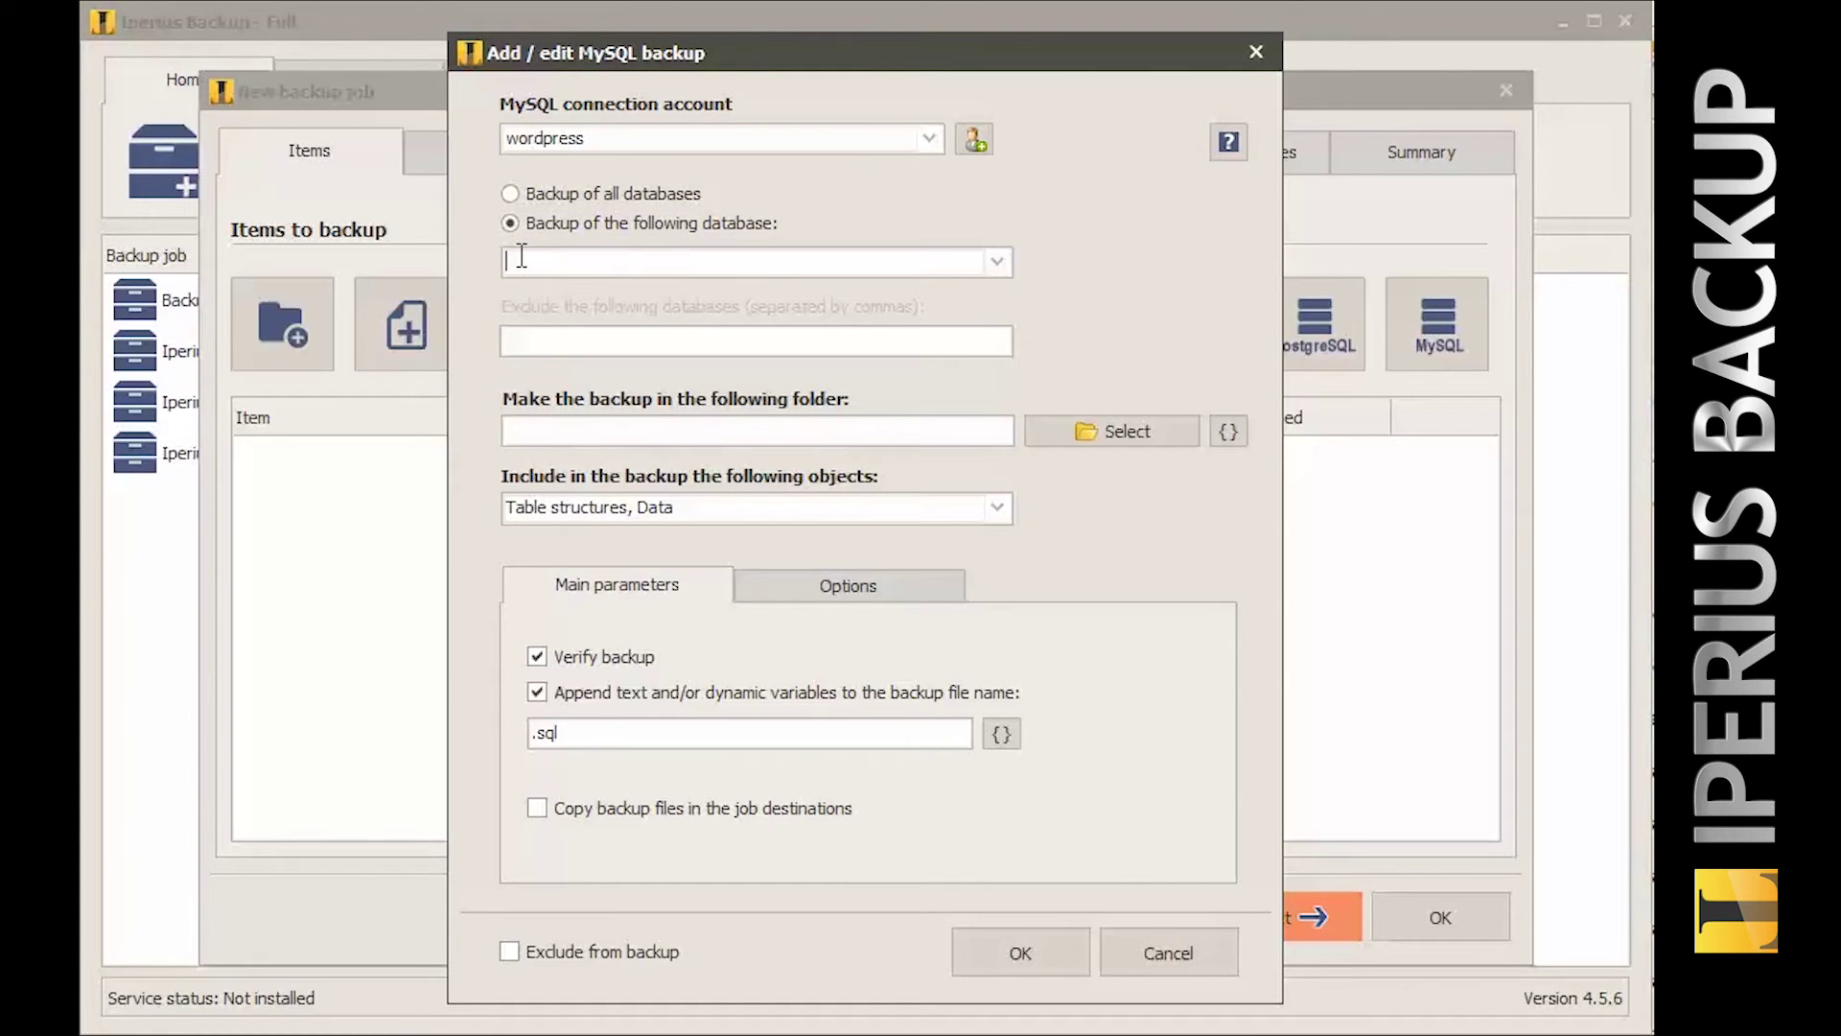
key("ctrl+v")
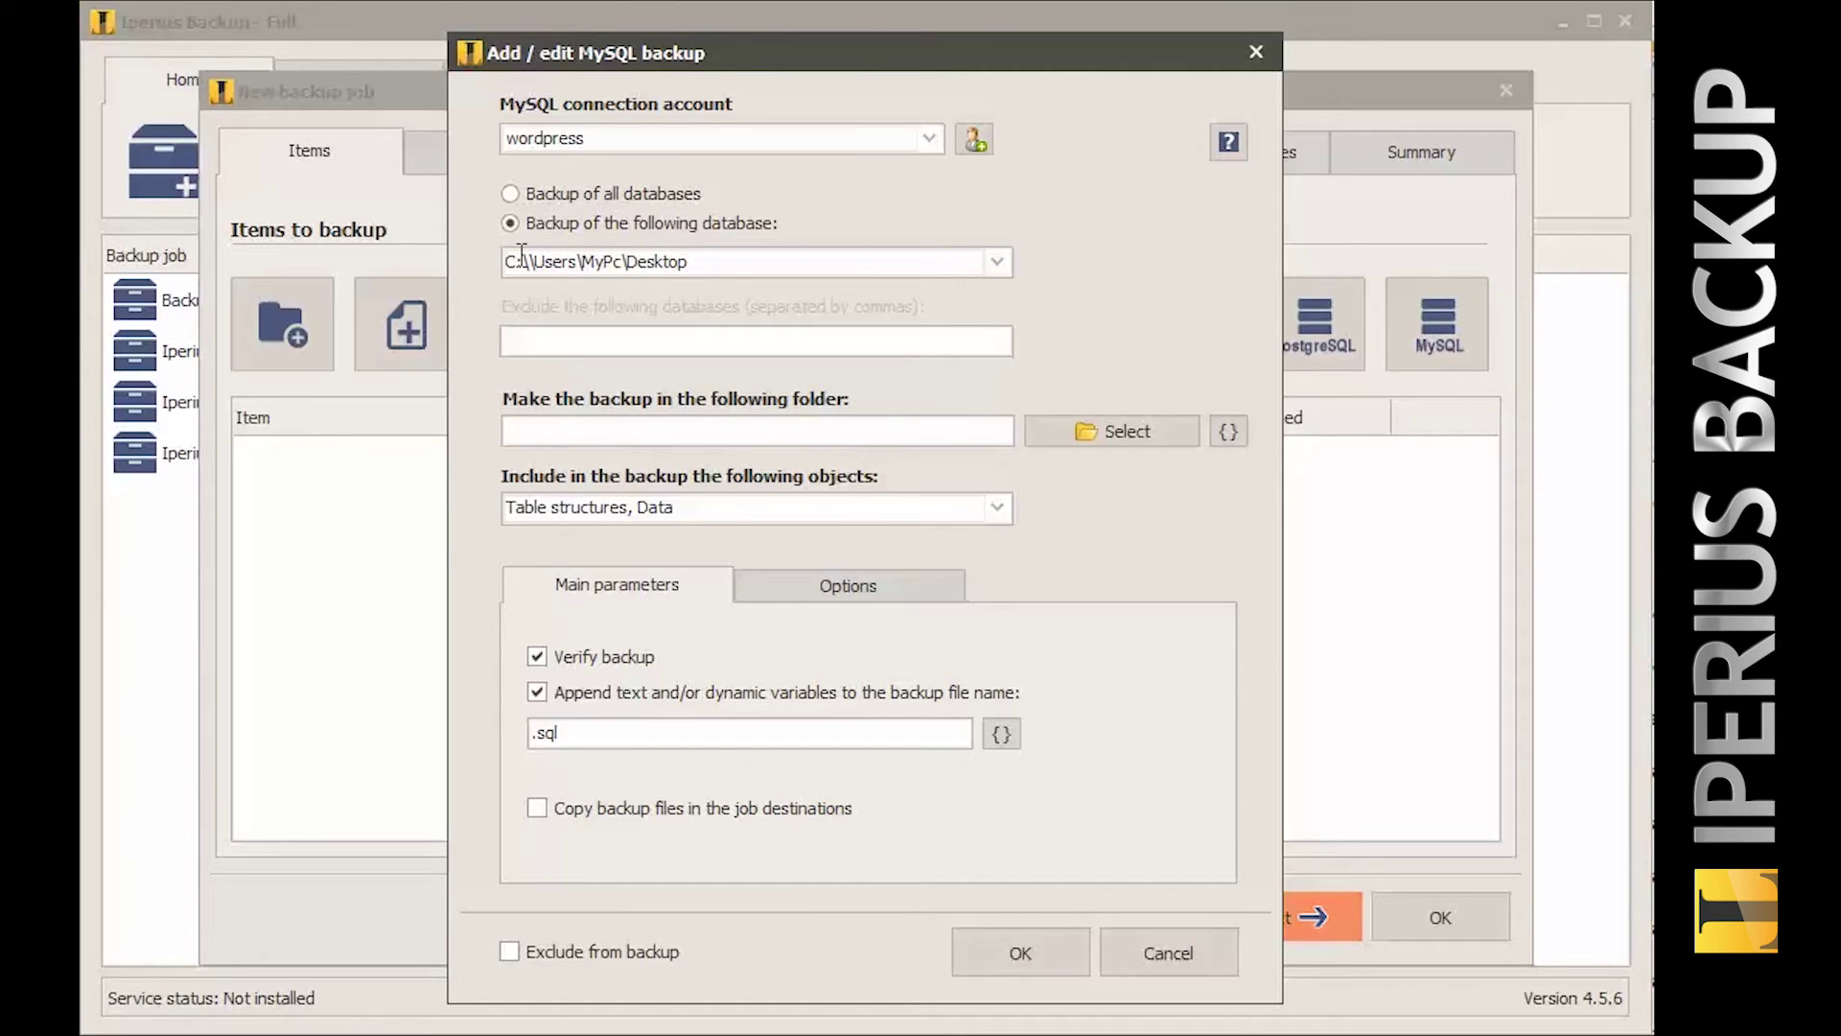
- Save MySQL dumps to the Desktop Admin folder and copy them to the job destinations
left_click(1037, 438)
left_click(785, 587)
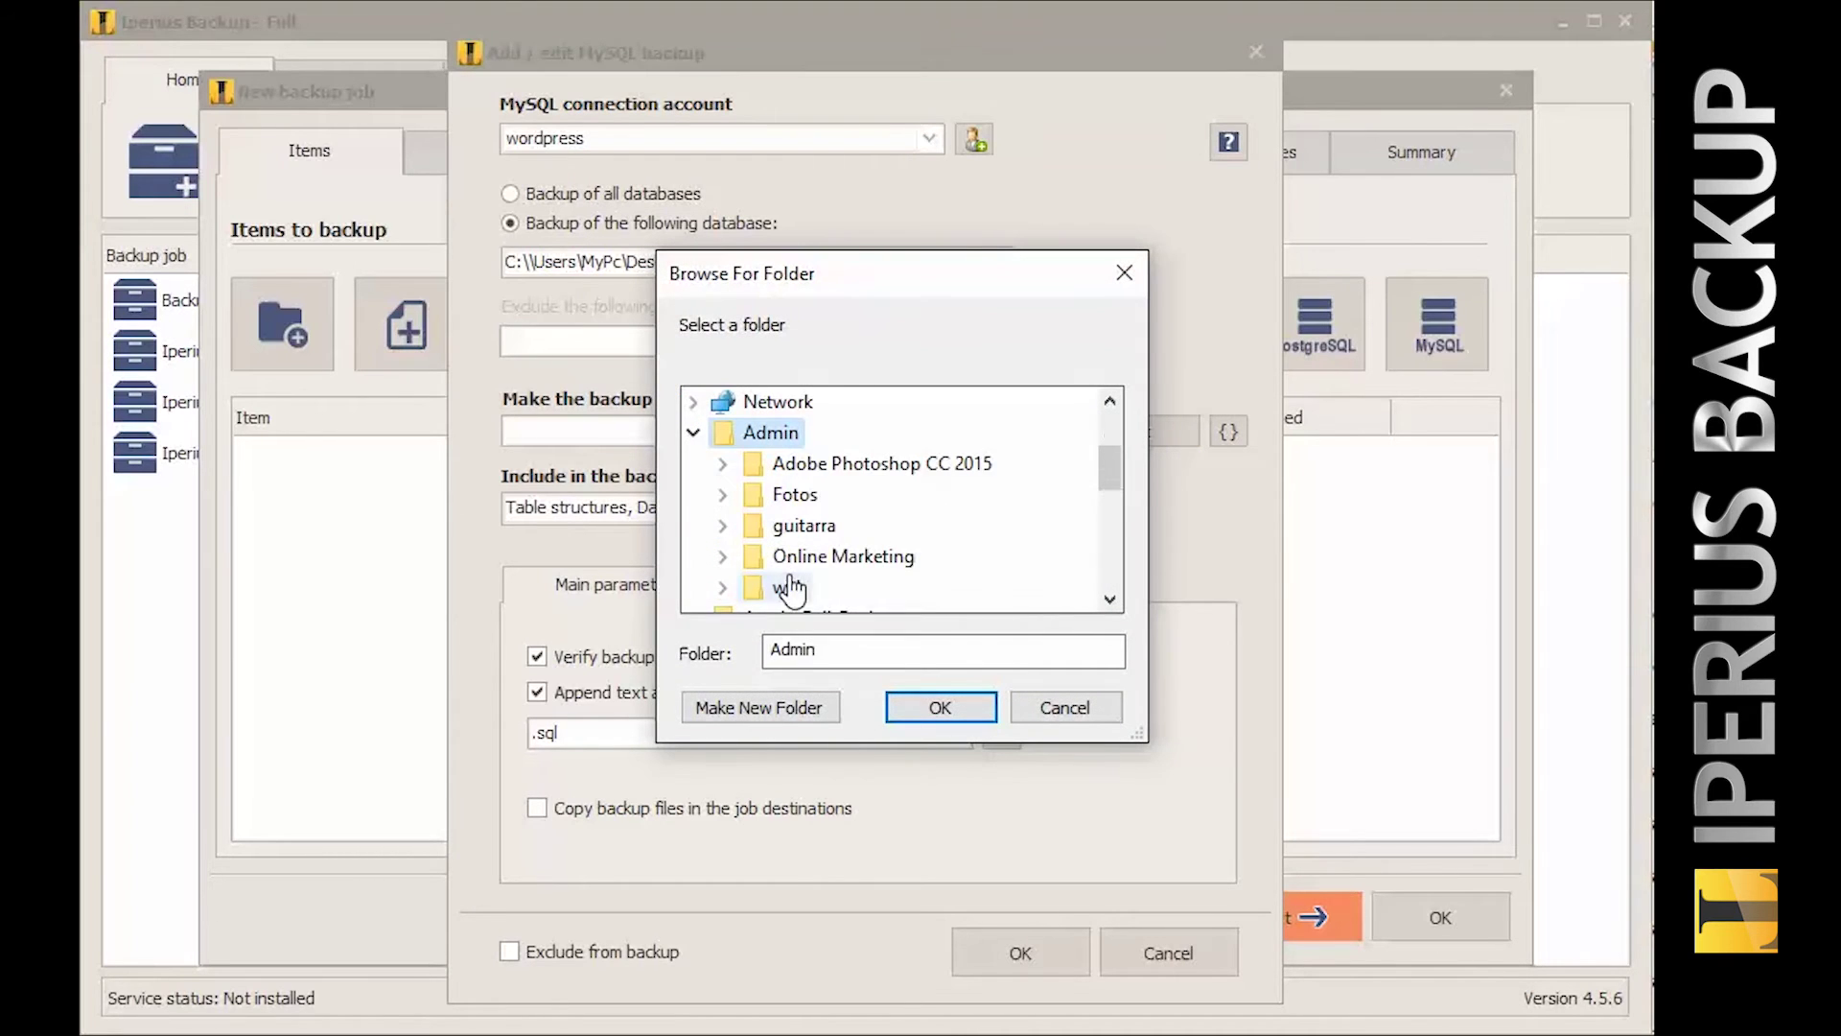
left_click(937, 706)
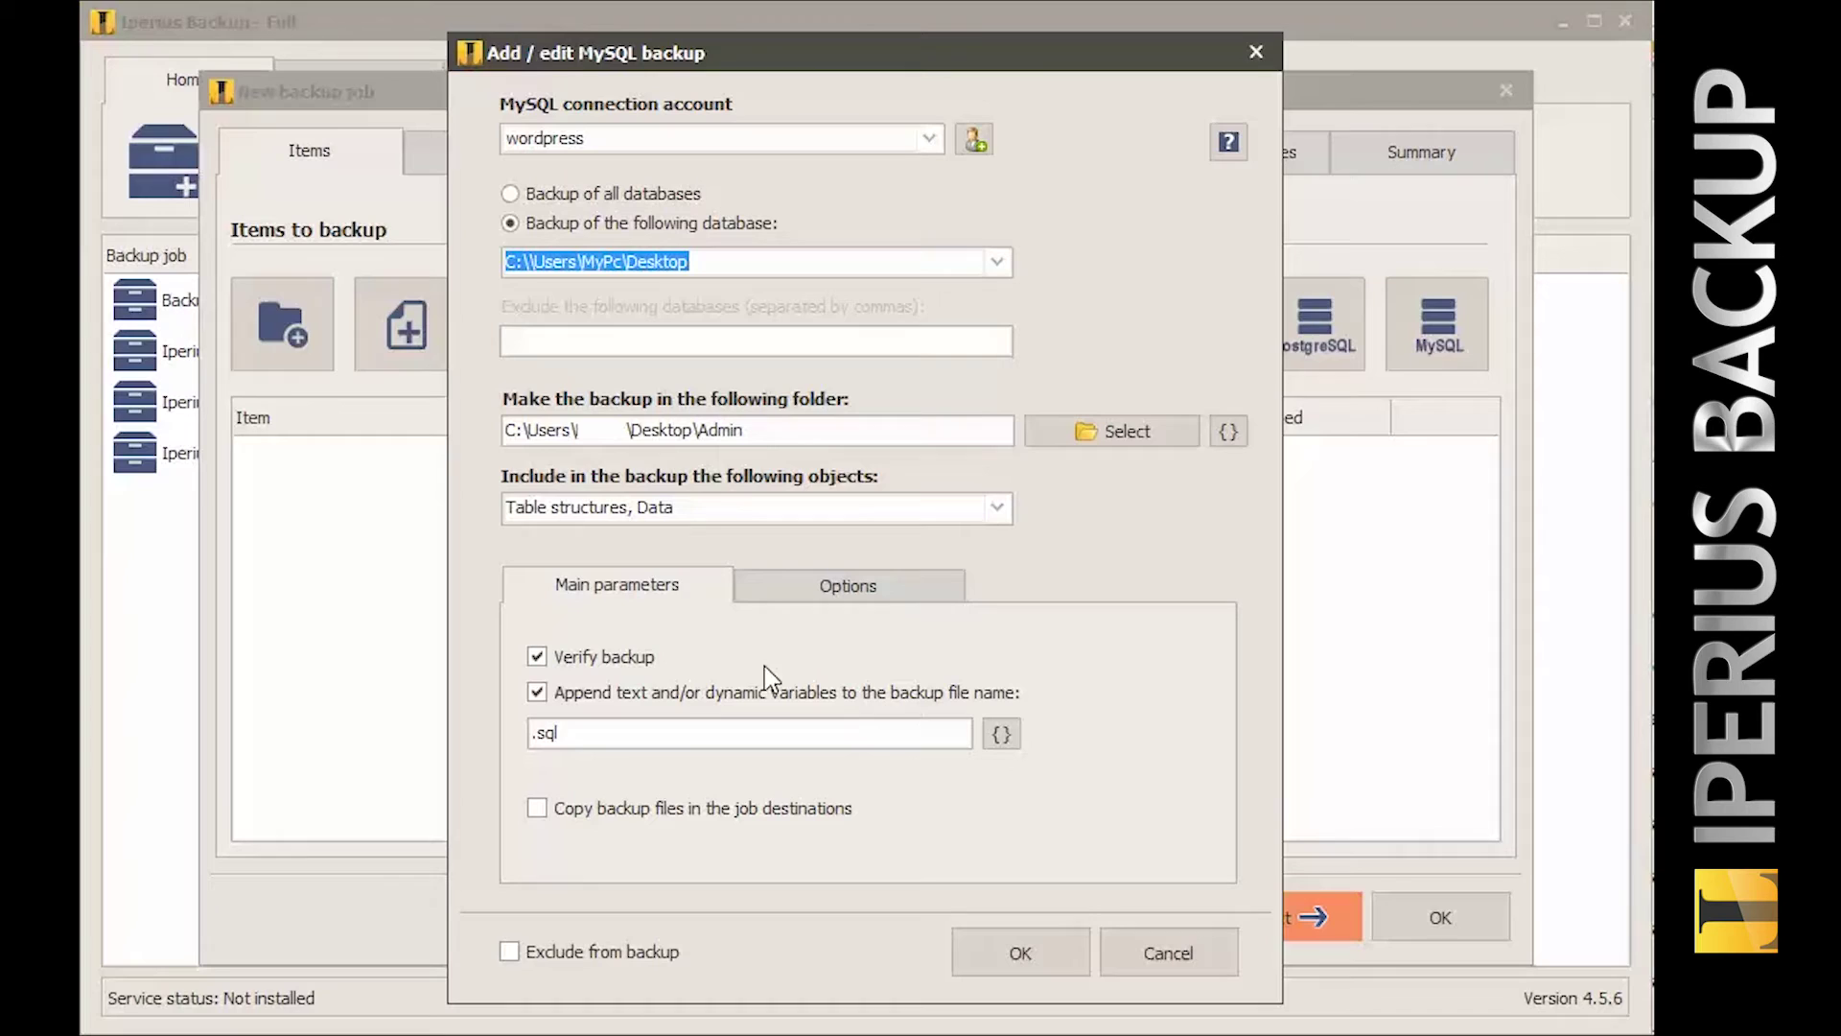
left_click(536, 810)
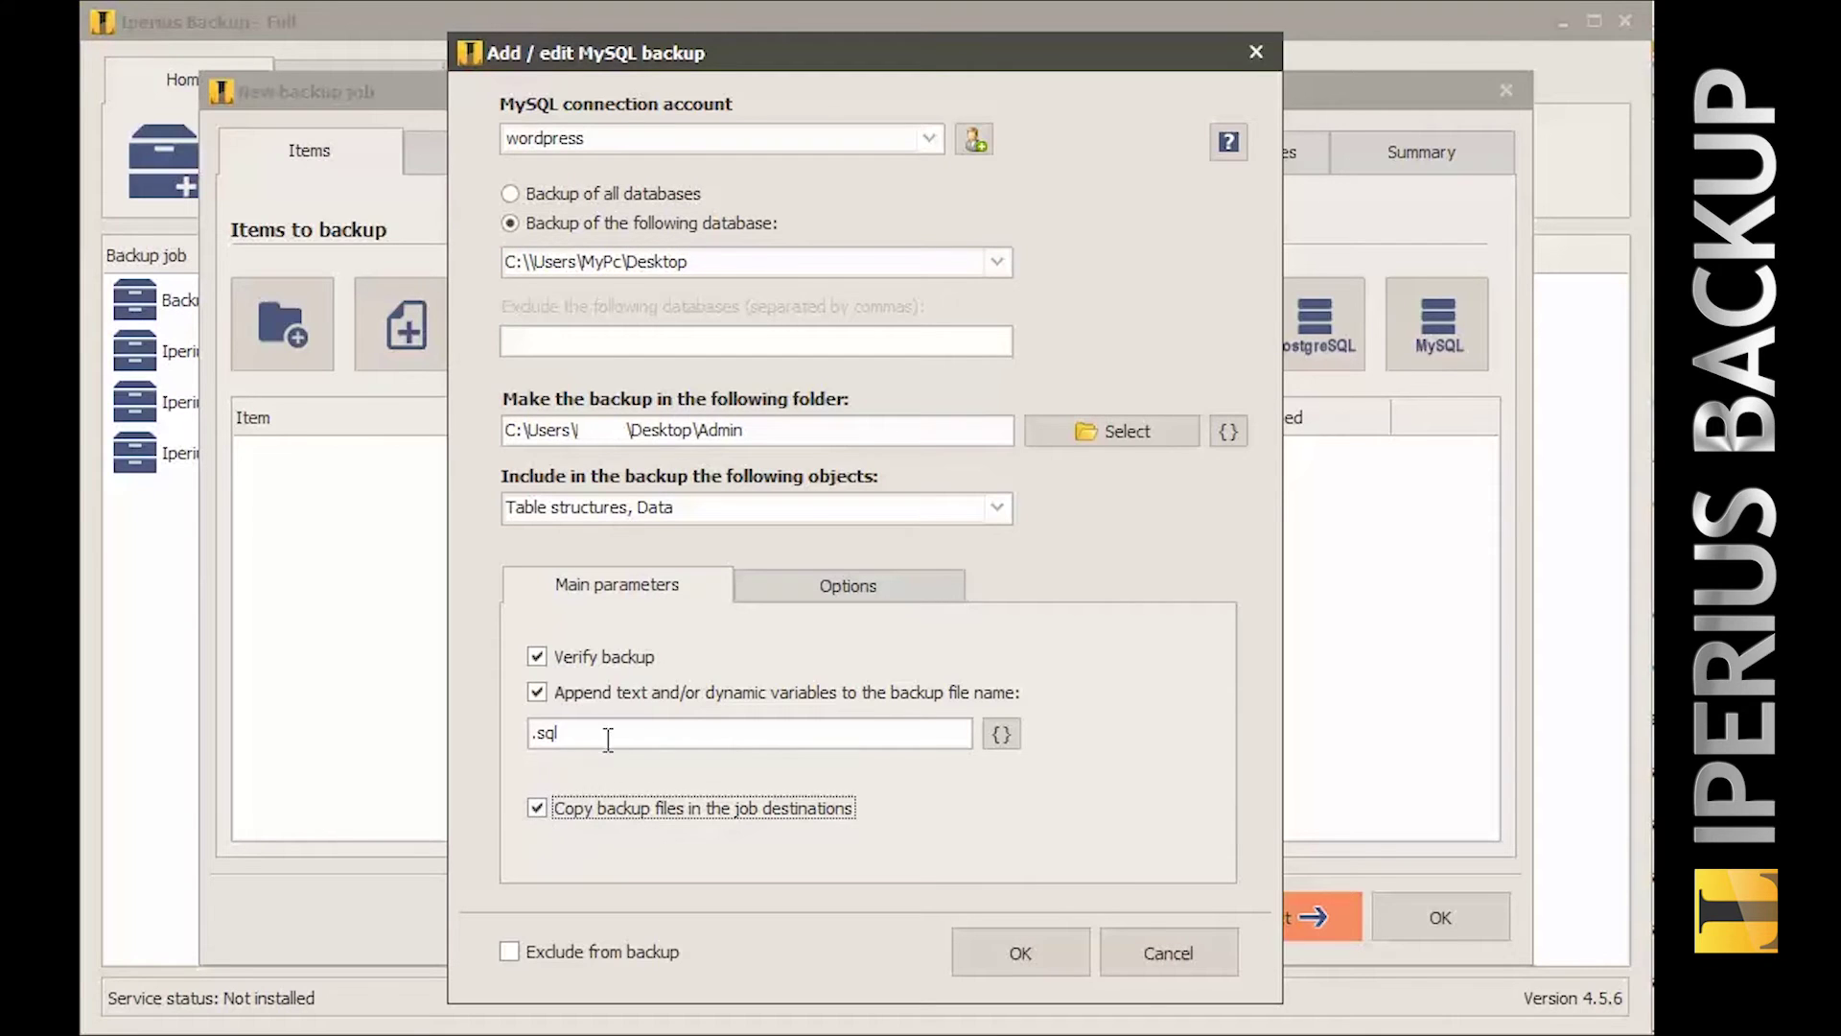
left_click(779, 602)
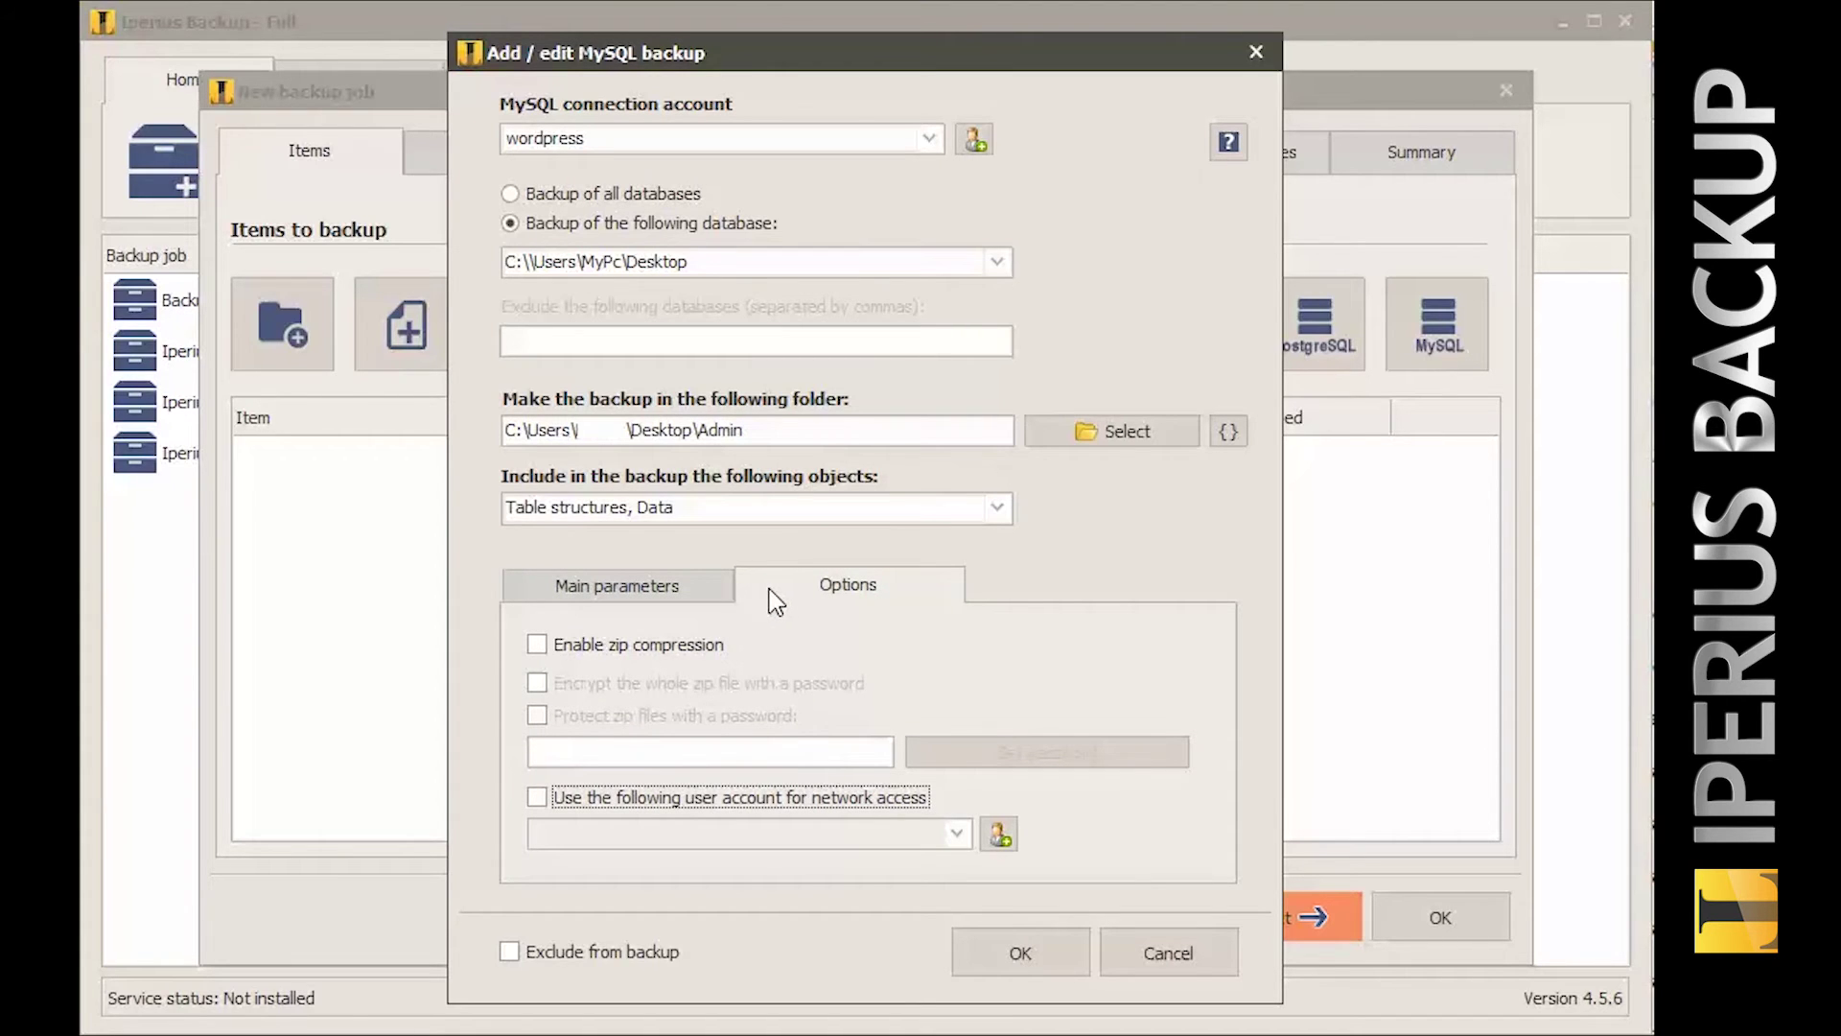
- Enable zip compression with password protection and set and confirm the zip password
left_click(538, 647)
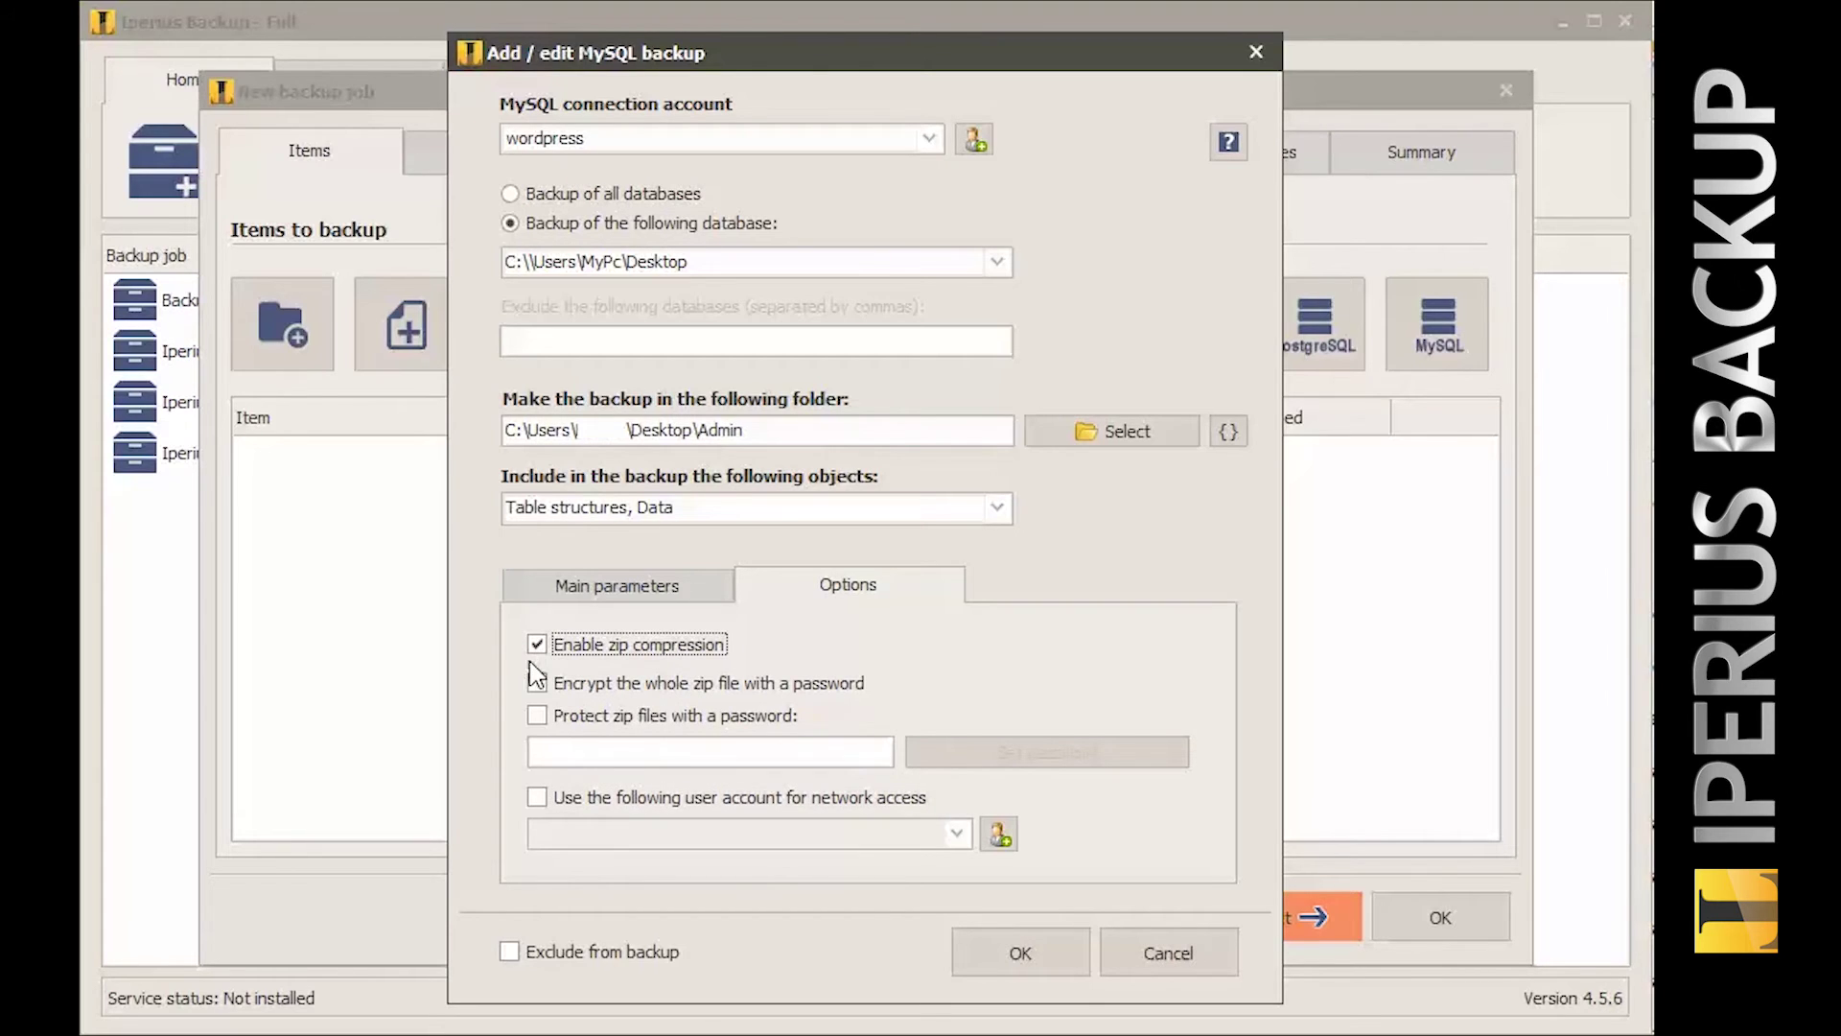
left_click(536, 718)
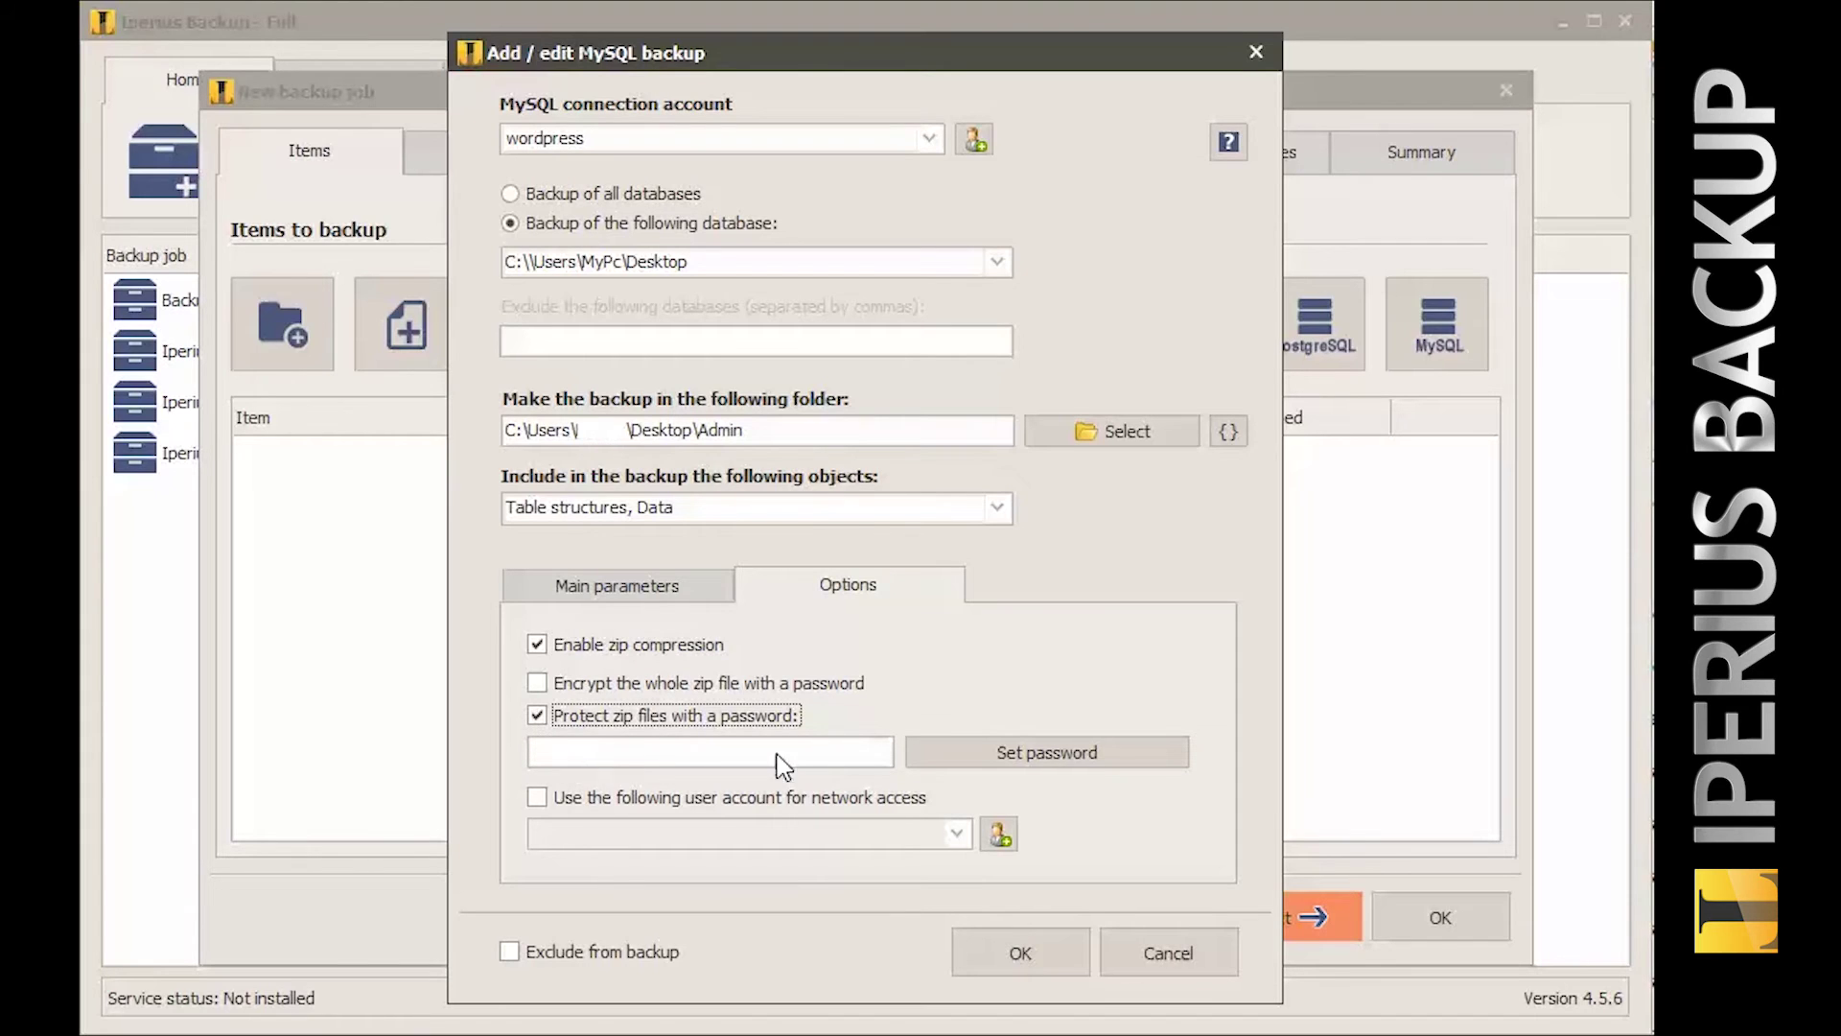
left_click(930, 754)
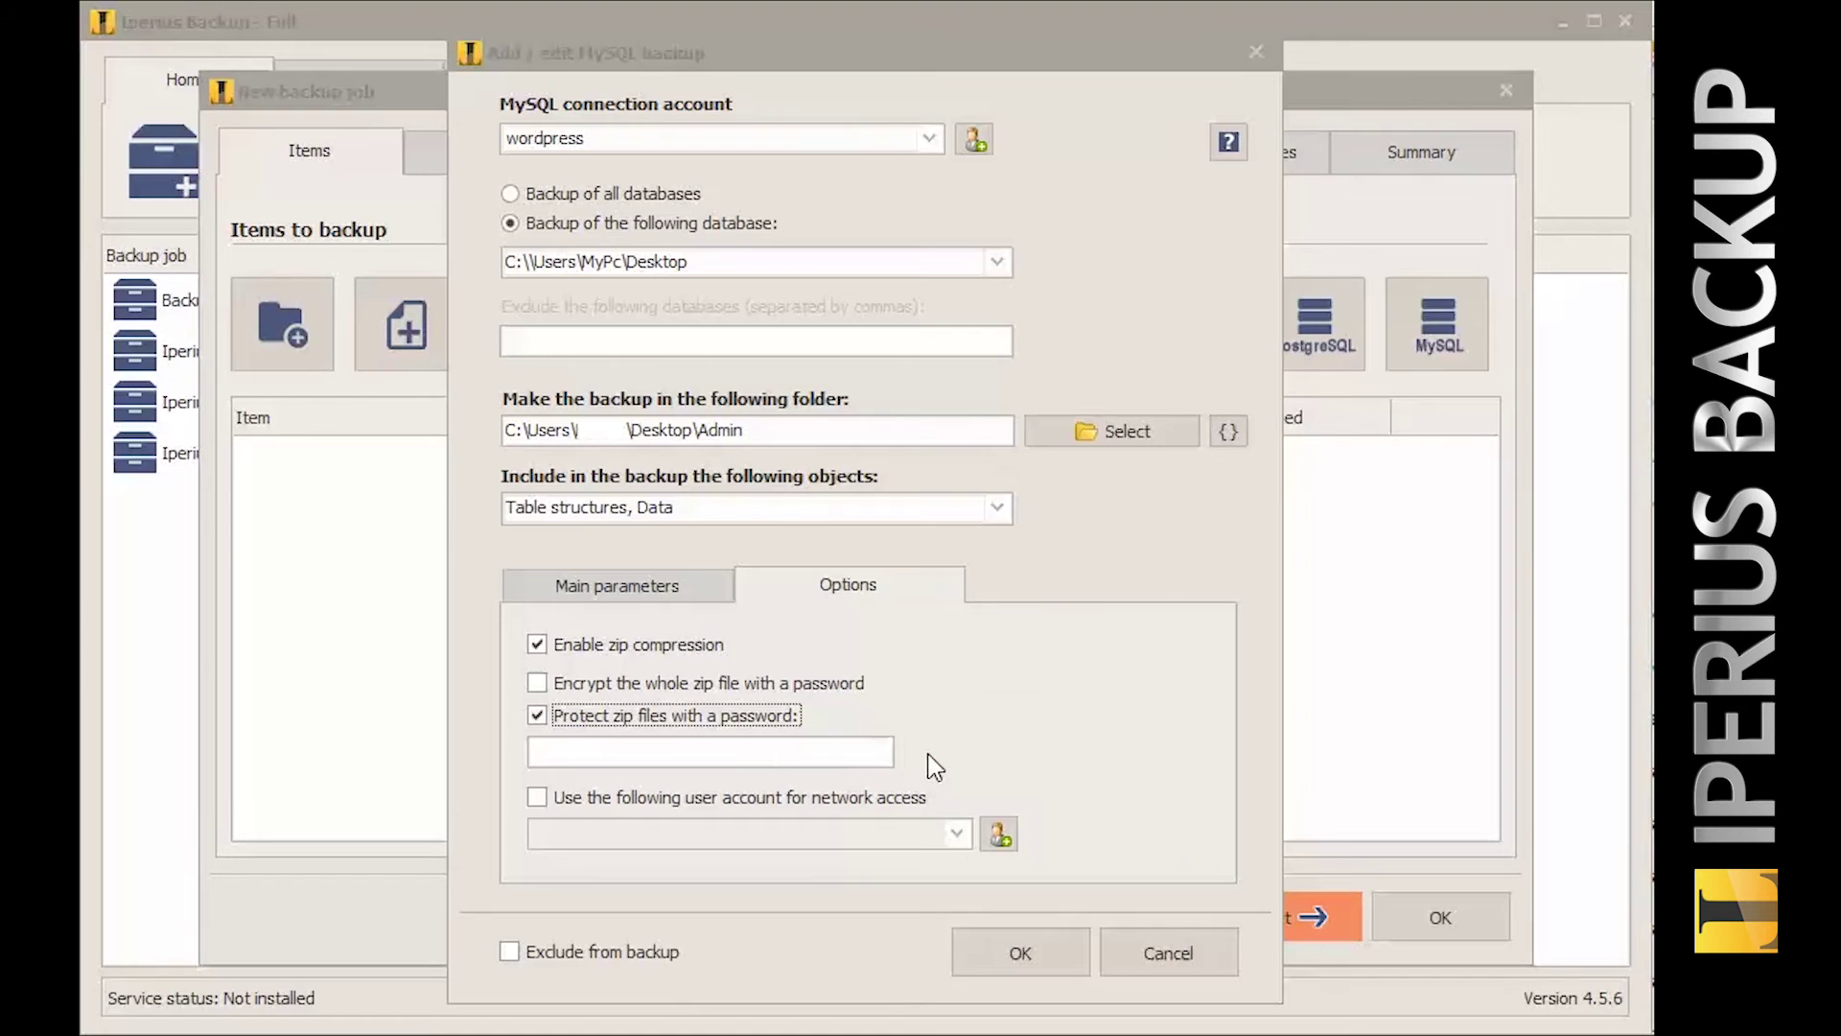
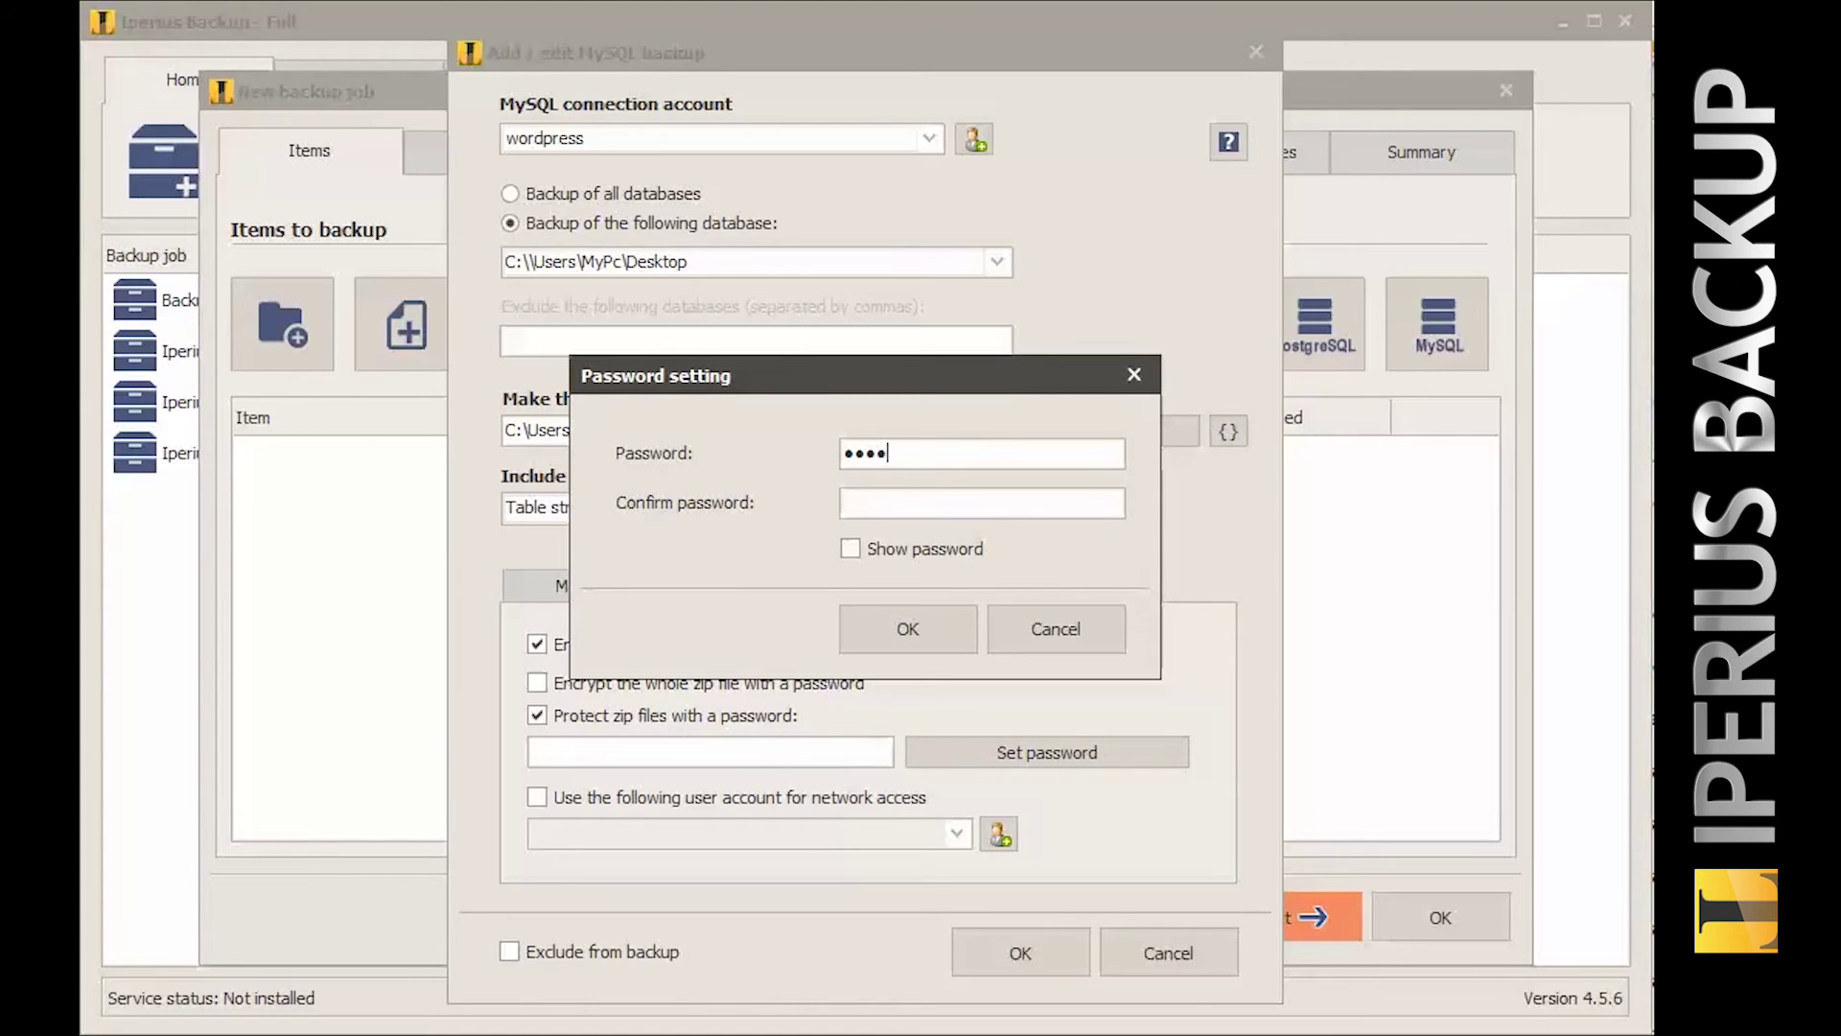
key("Tab")
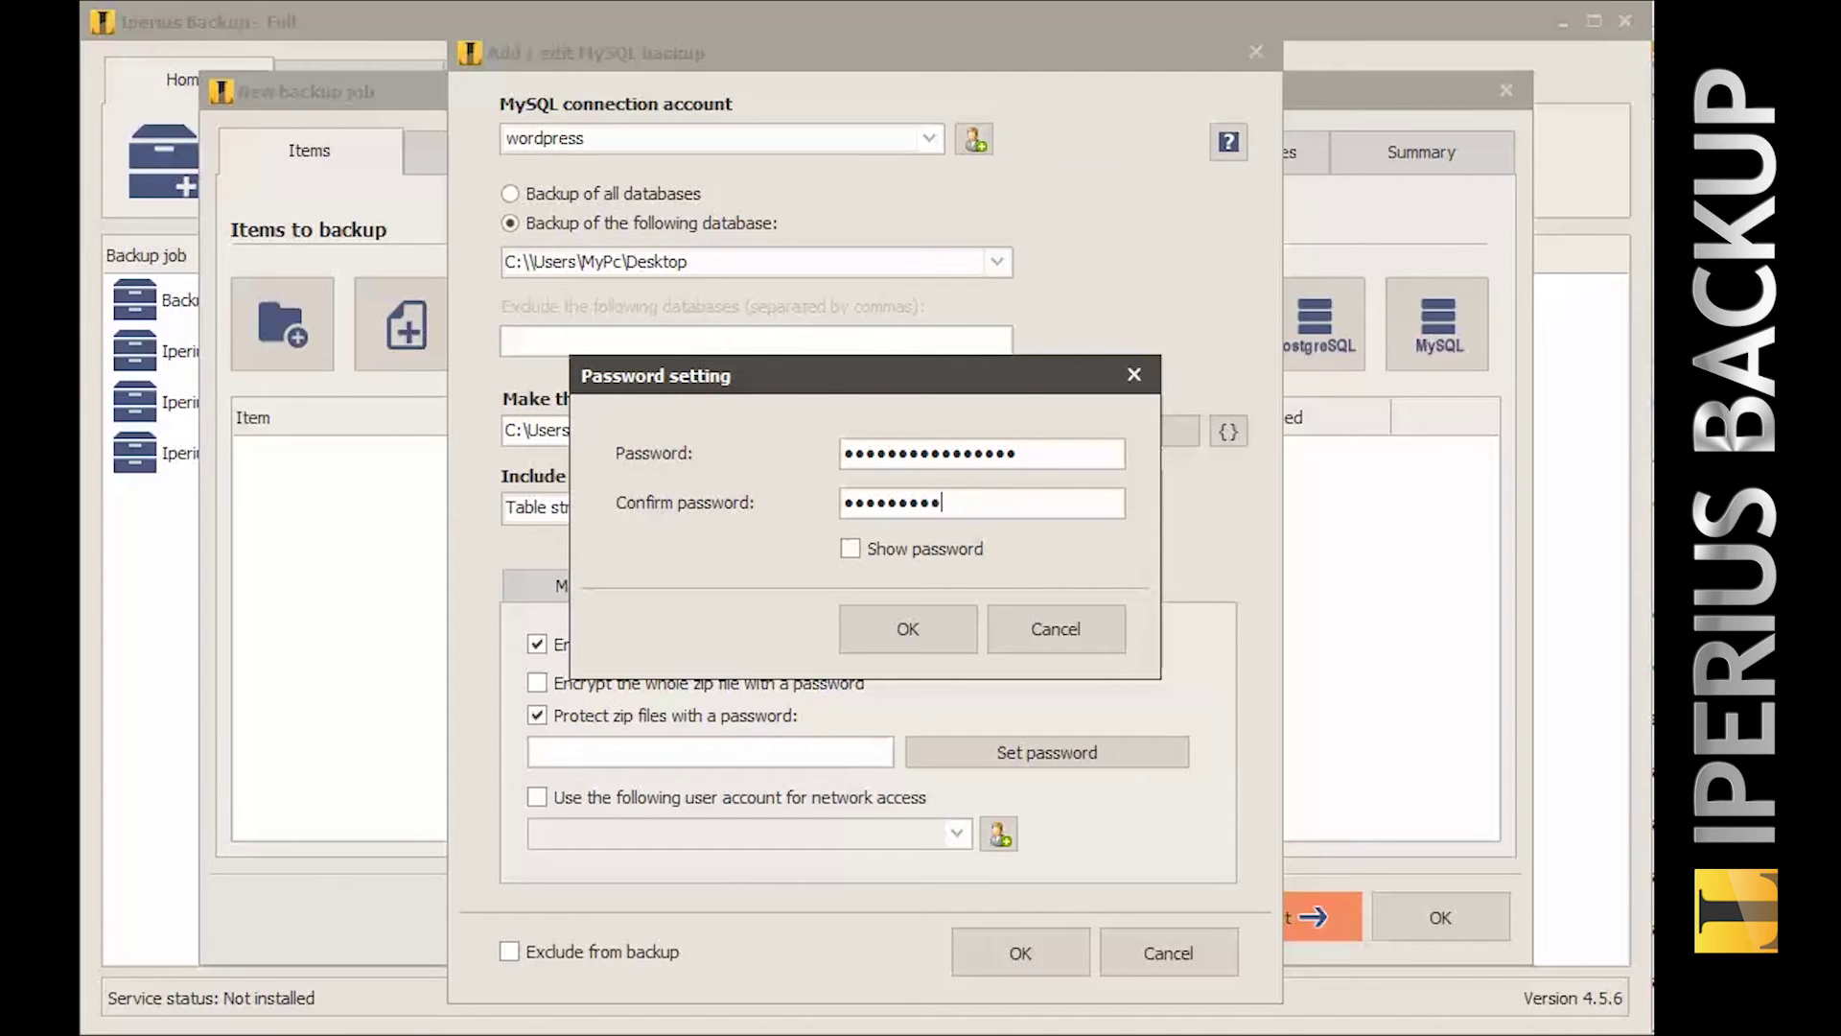
left_click(861, 646)
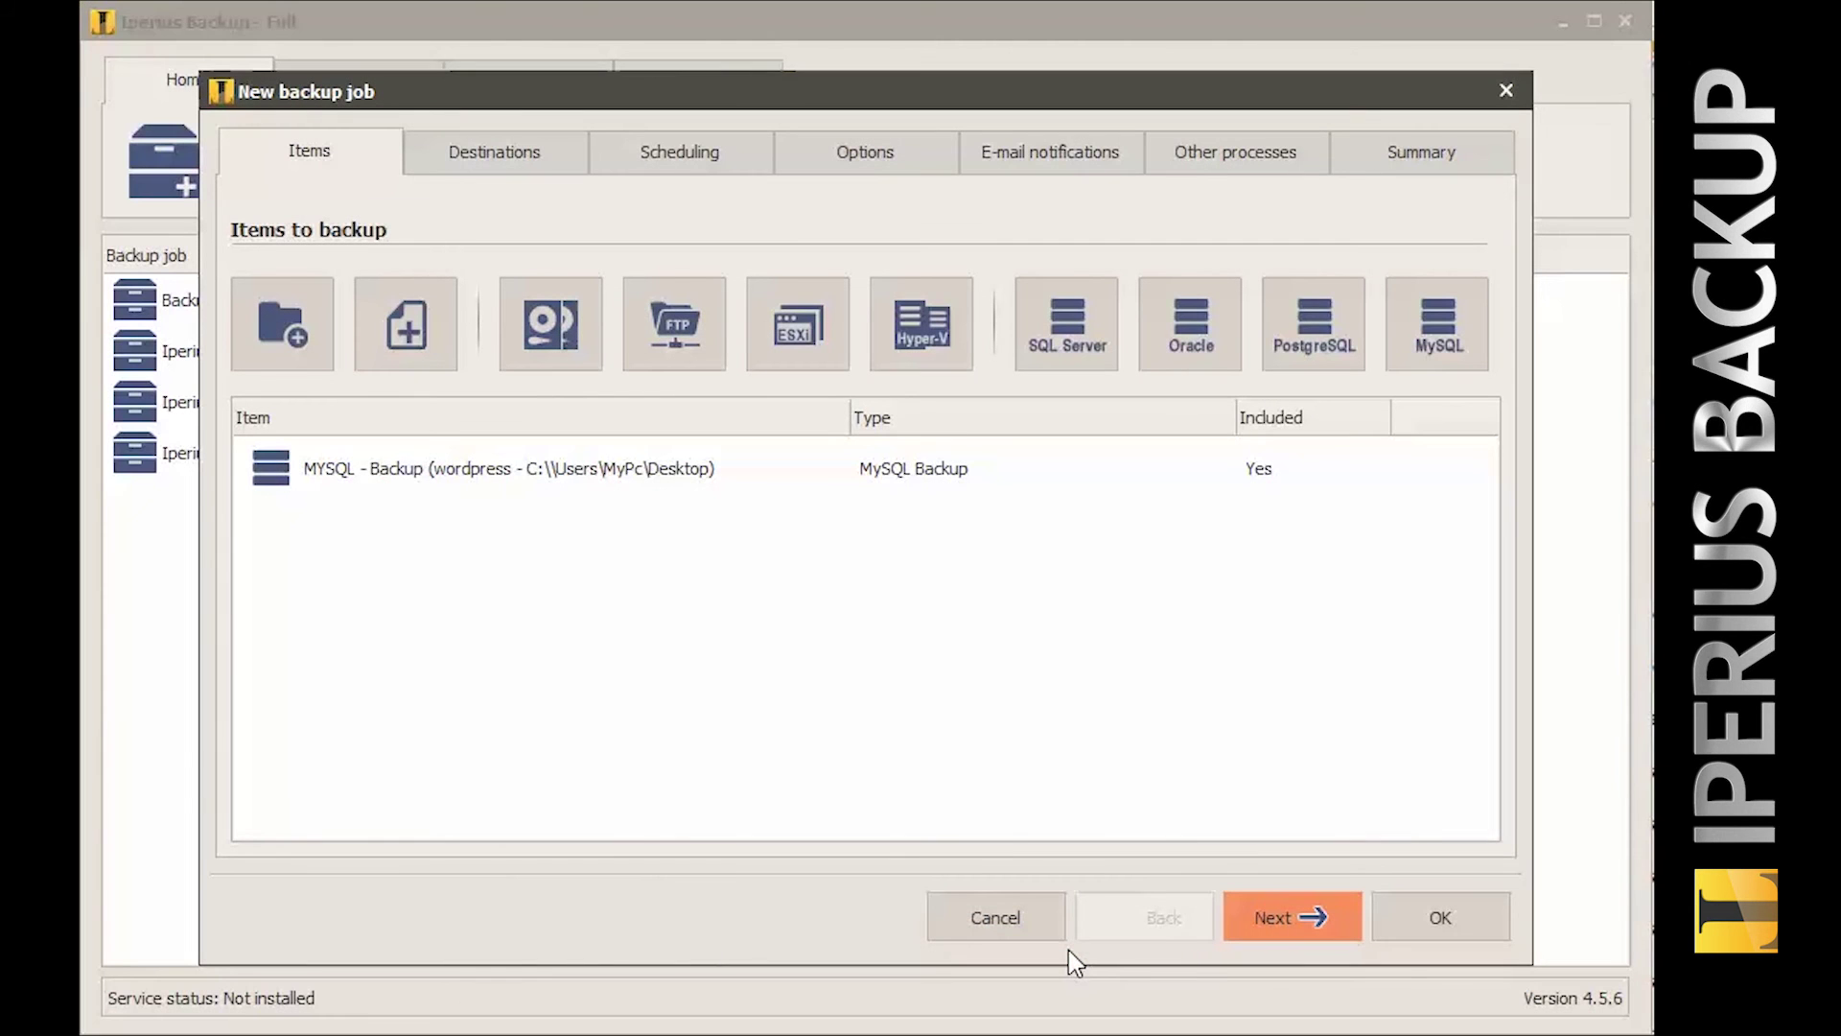
- Add Iperius Backup Drive cloud and \\nas\backup folder destinations (full backup, 3 copies, zipped)
left_click(1238, 927)
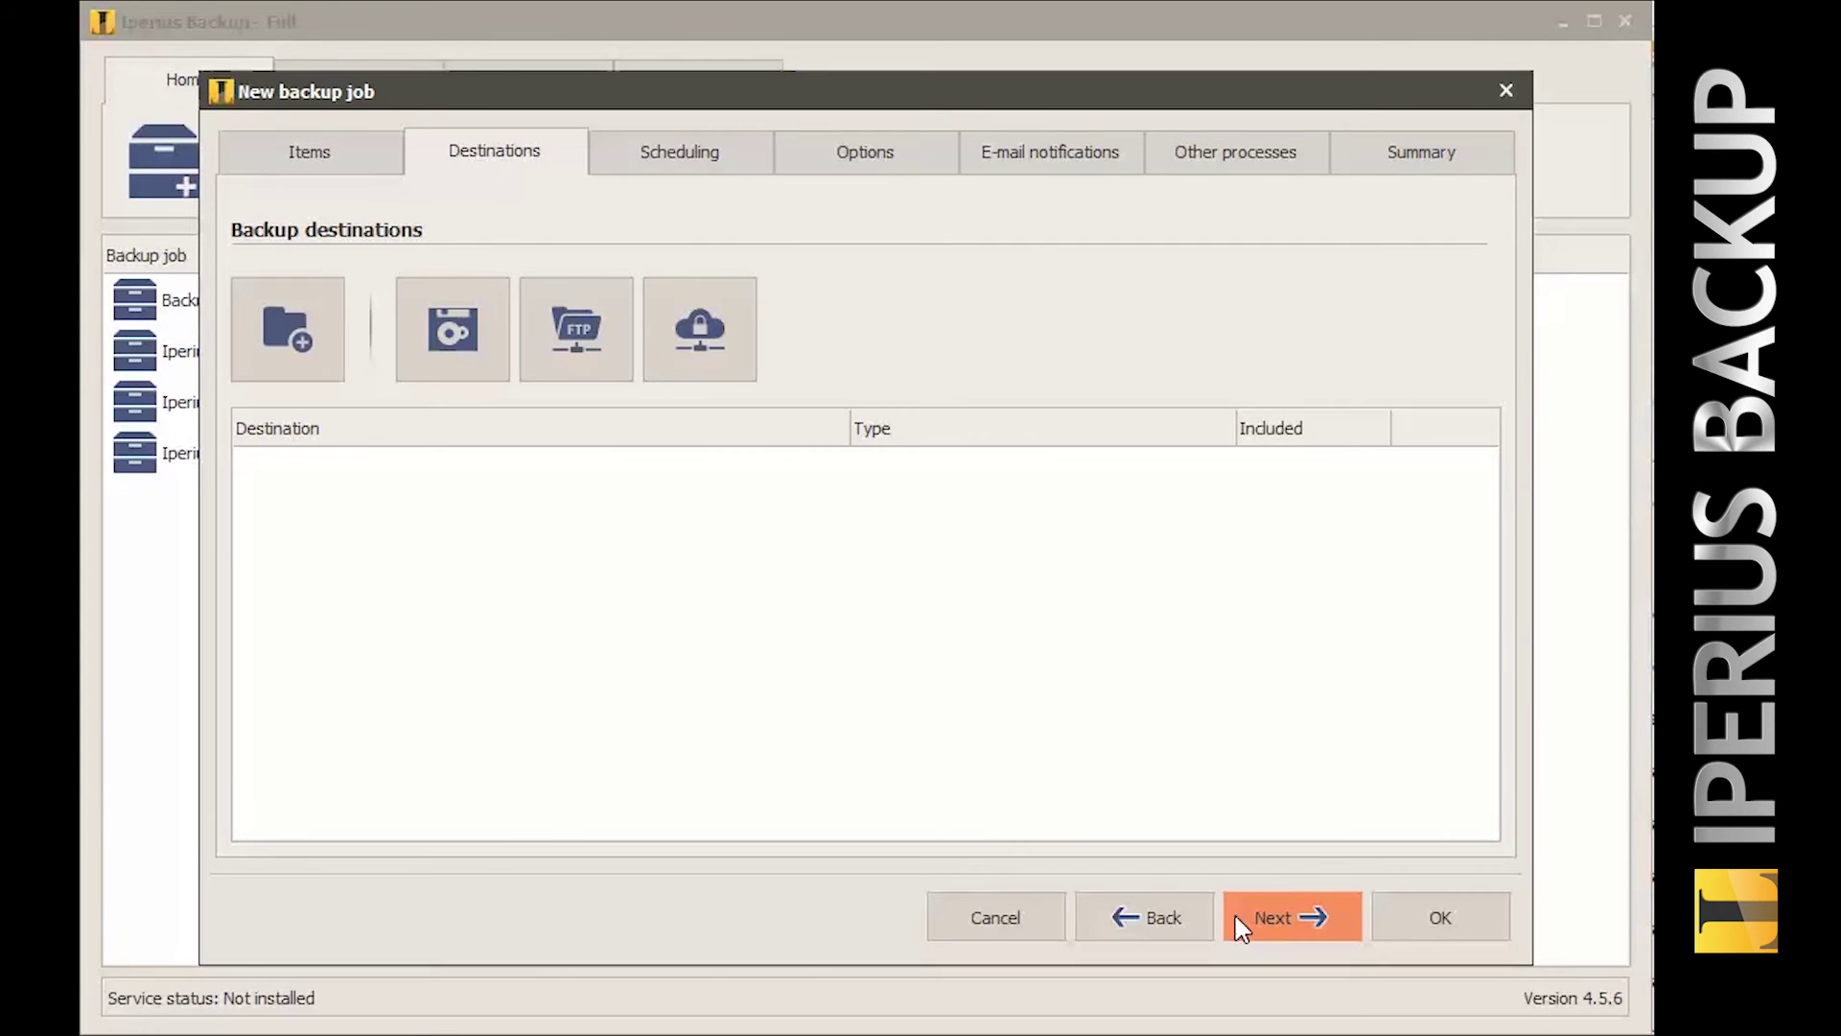
left_click(737, 337)
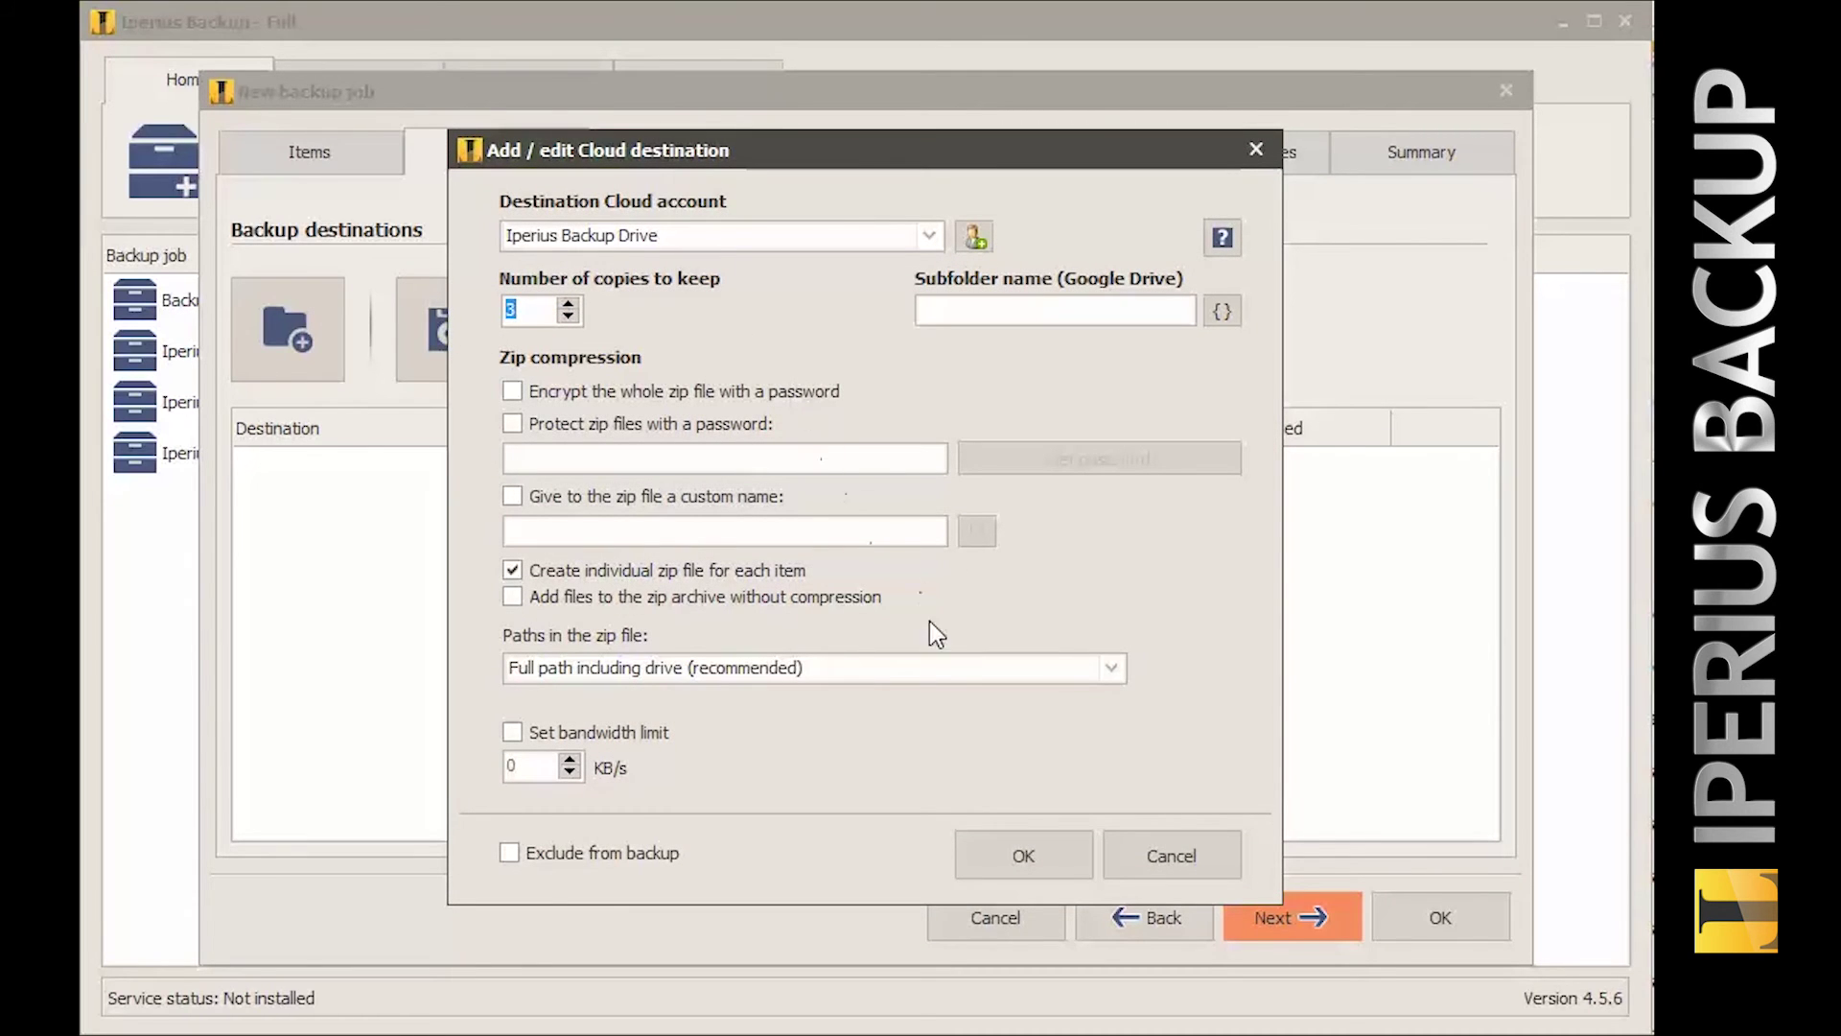
left_click(1062, 869)
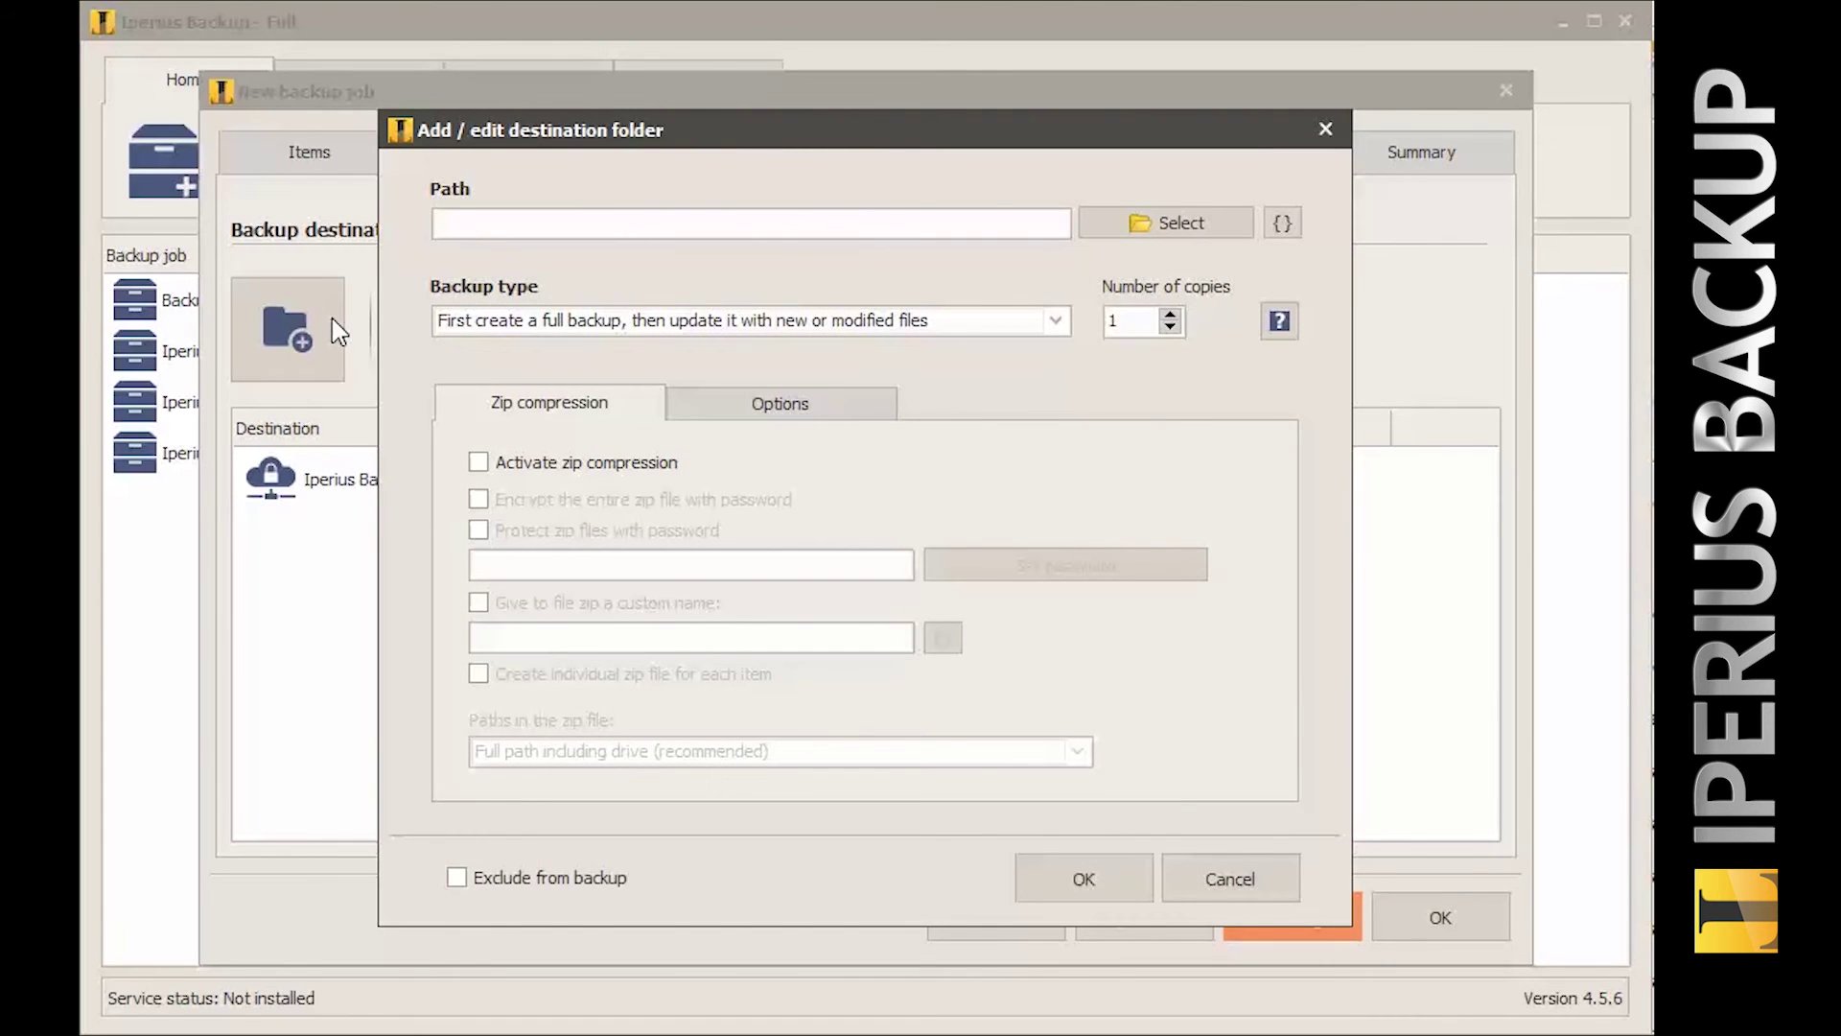
type("\\nas\\bac")
type("kup")
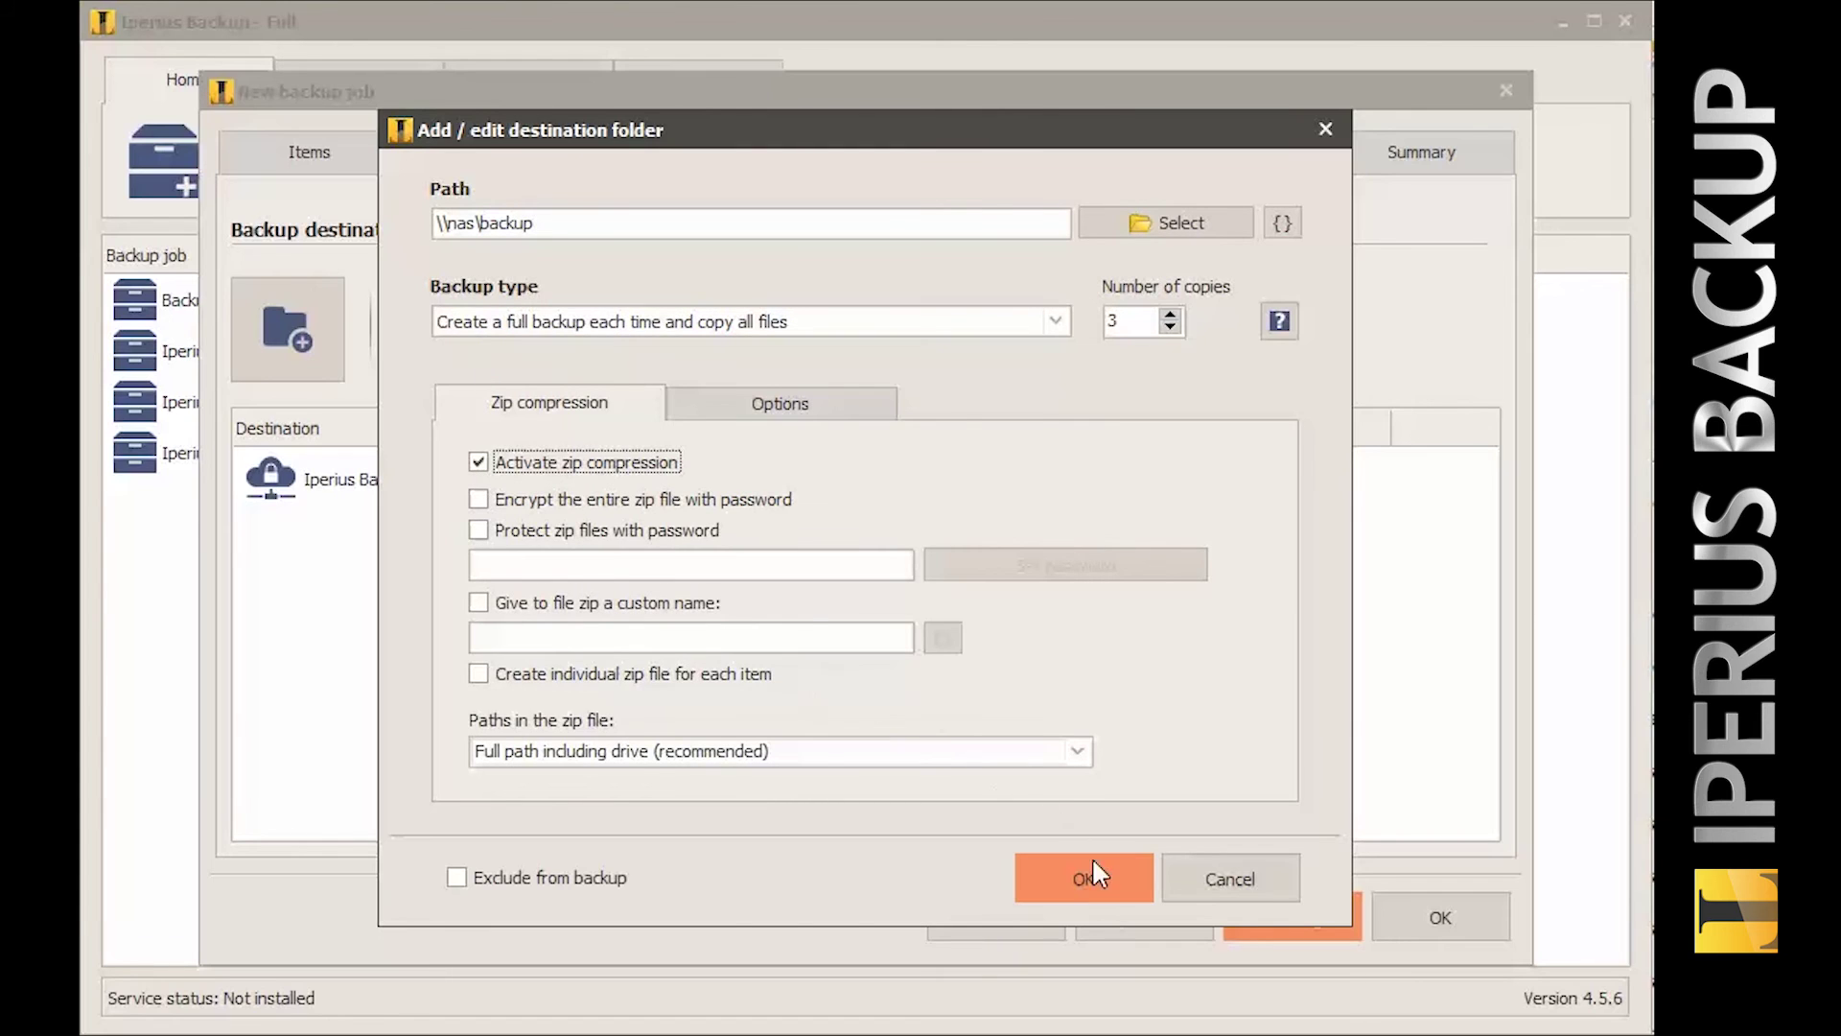
left_click(1124, 880)
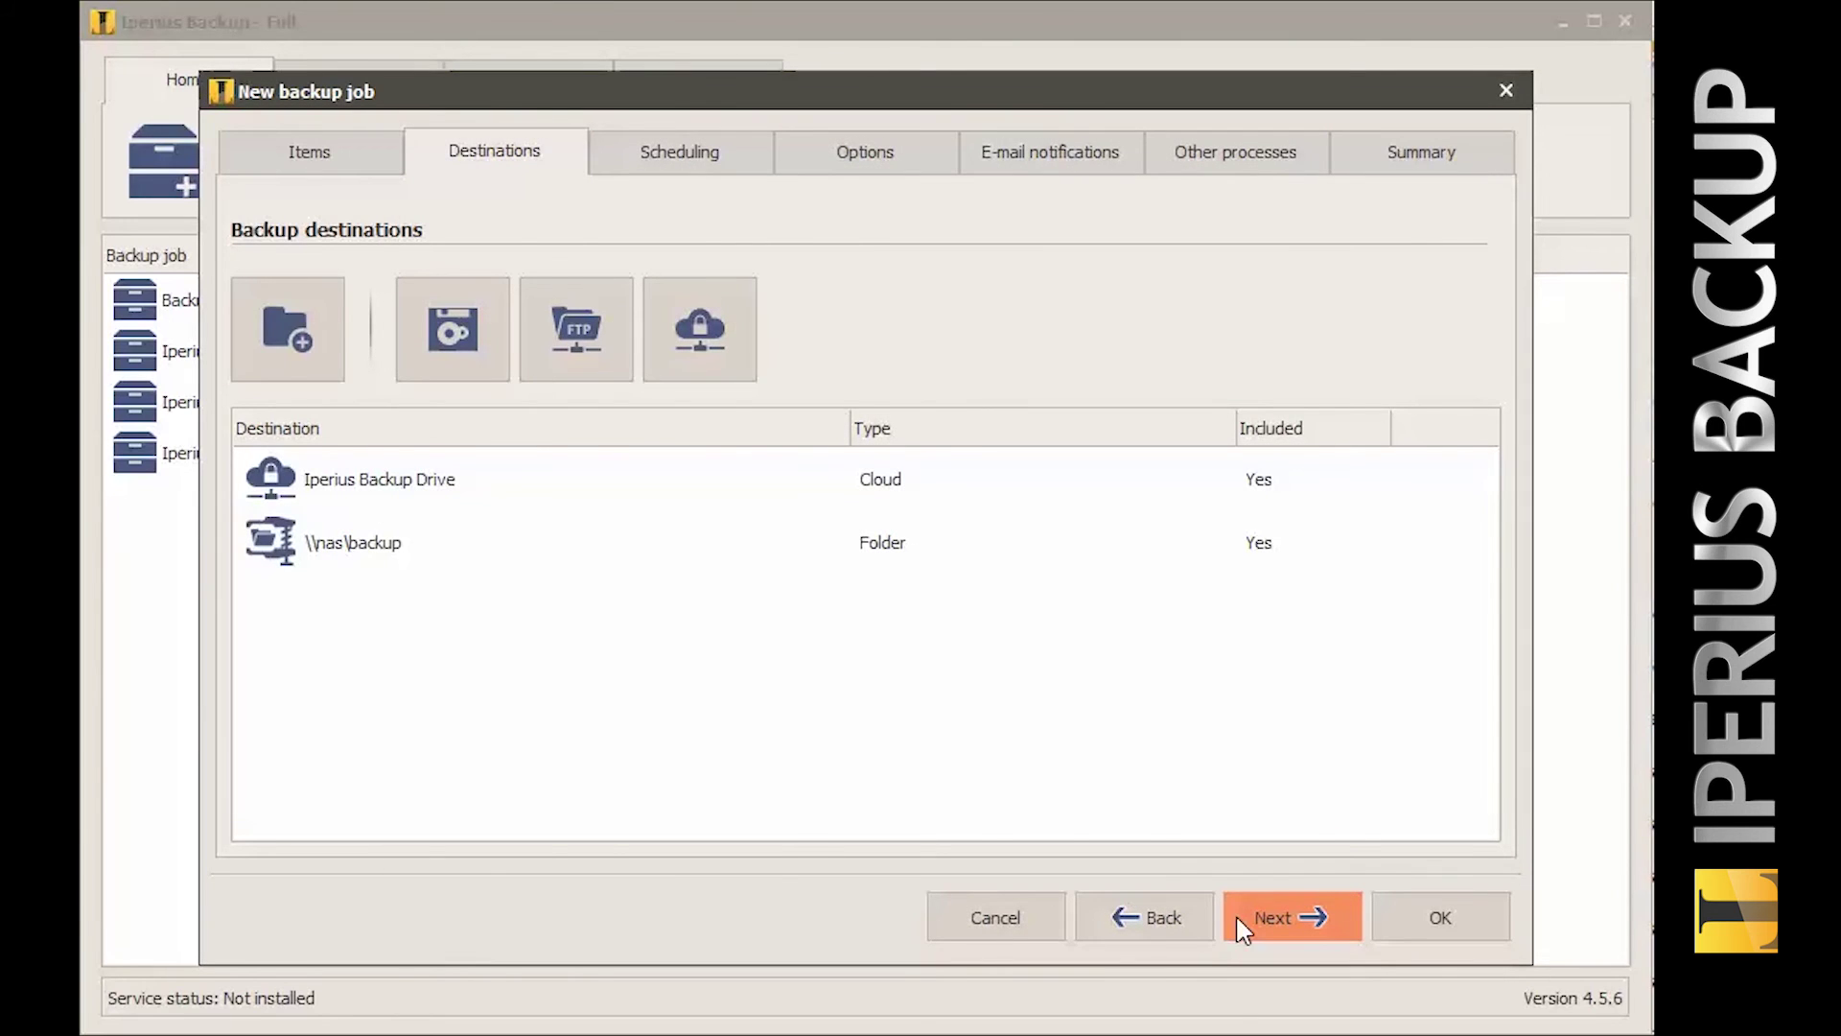
- Advance to the Summary, name the job 'MYSQL Backup' and save it
left_click(1240, 929)
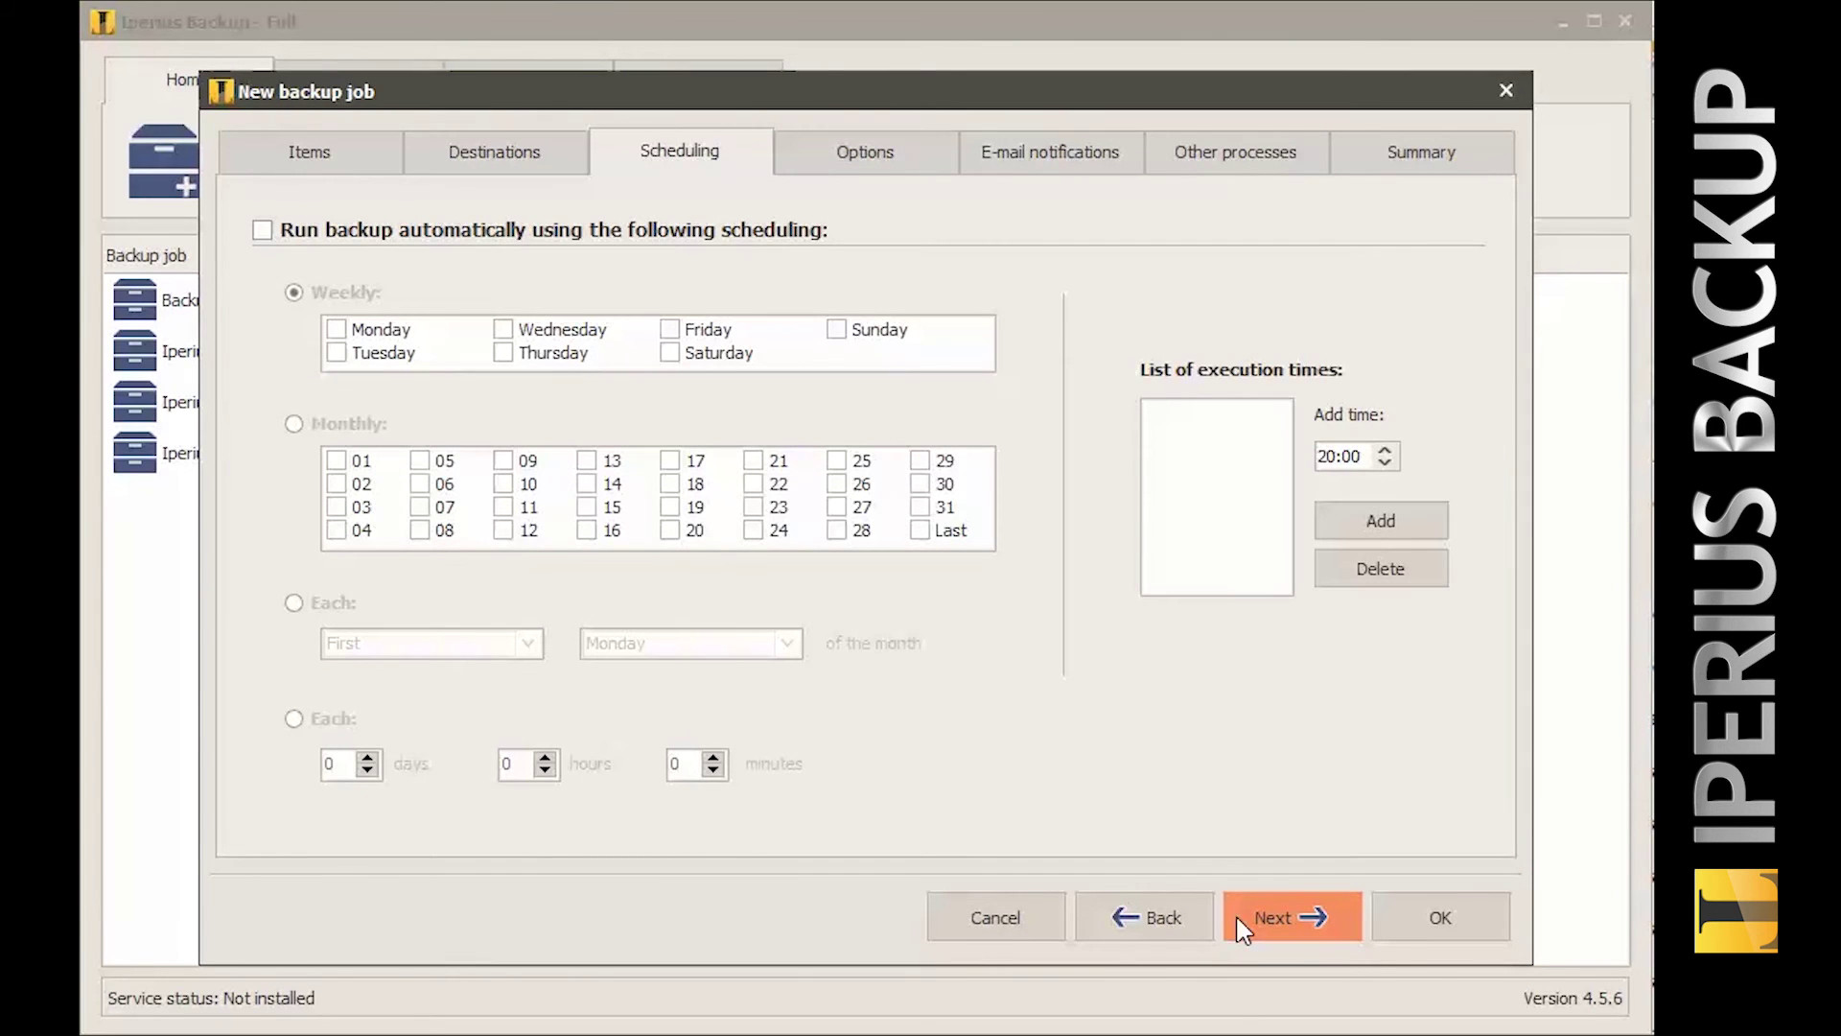
left_click(1240, 930)
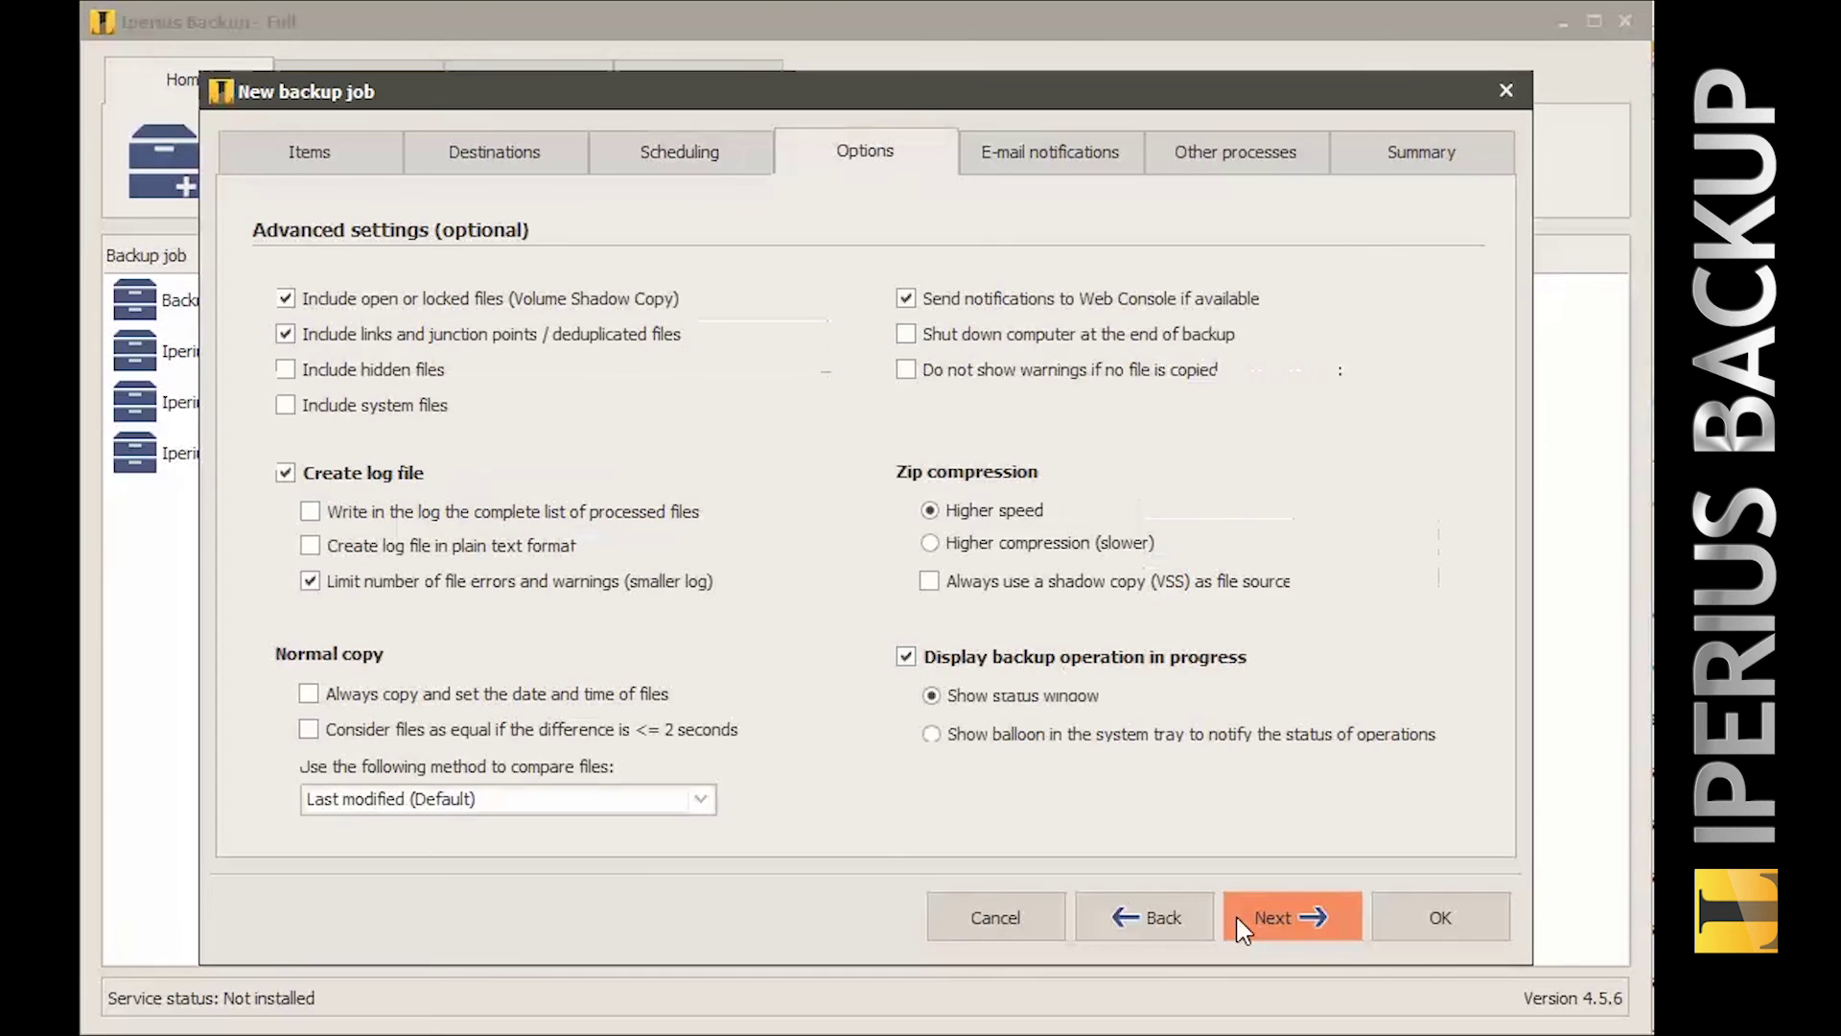
left_click(1241, 930)
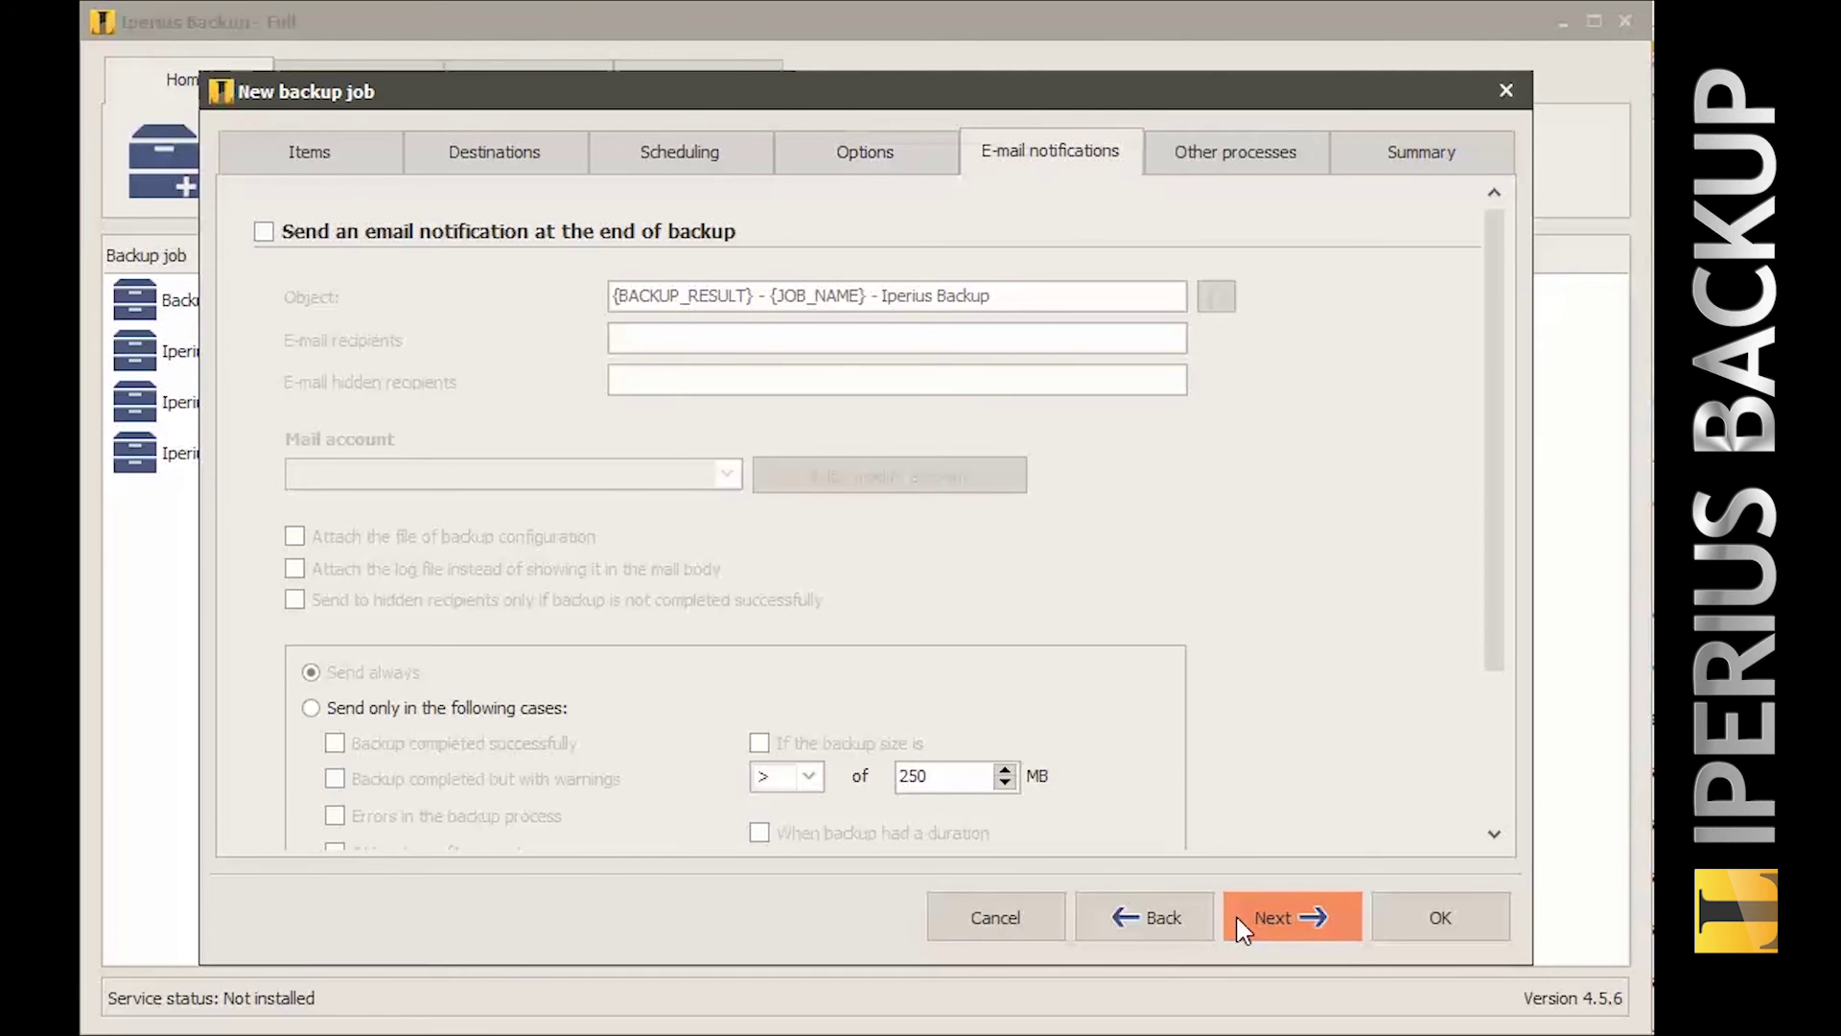
left_click(1240, 930)
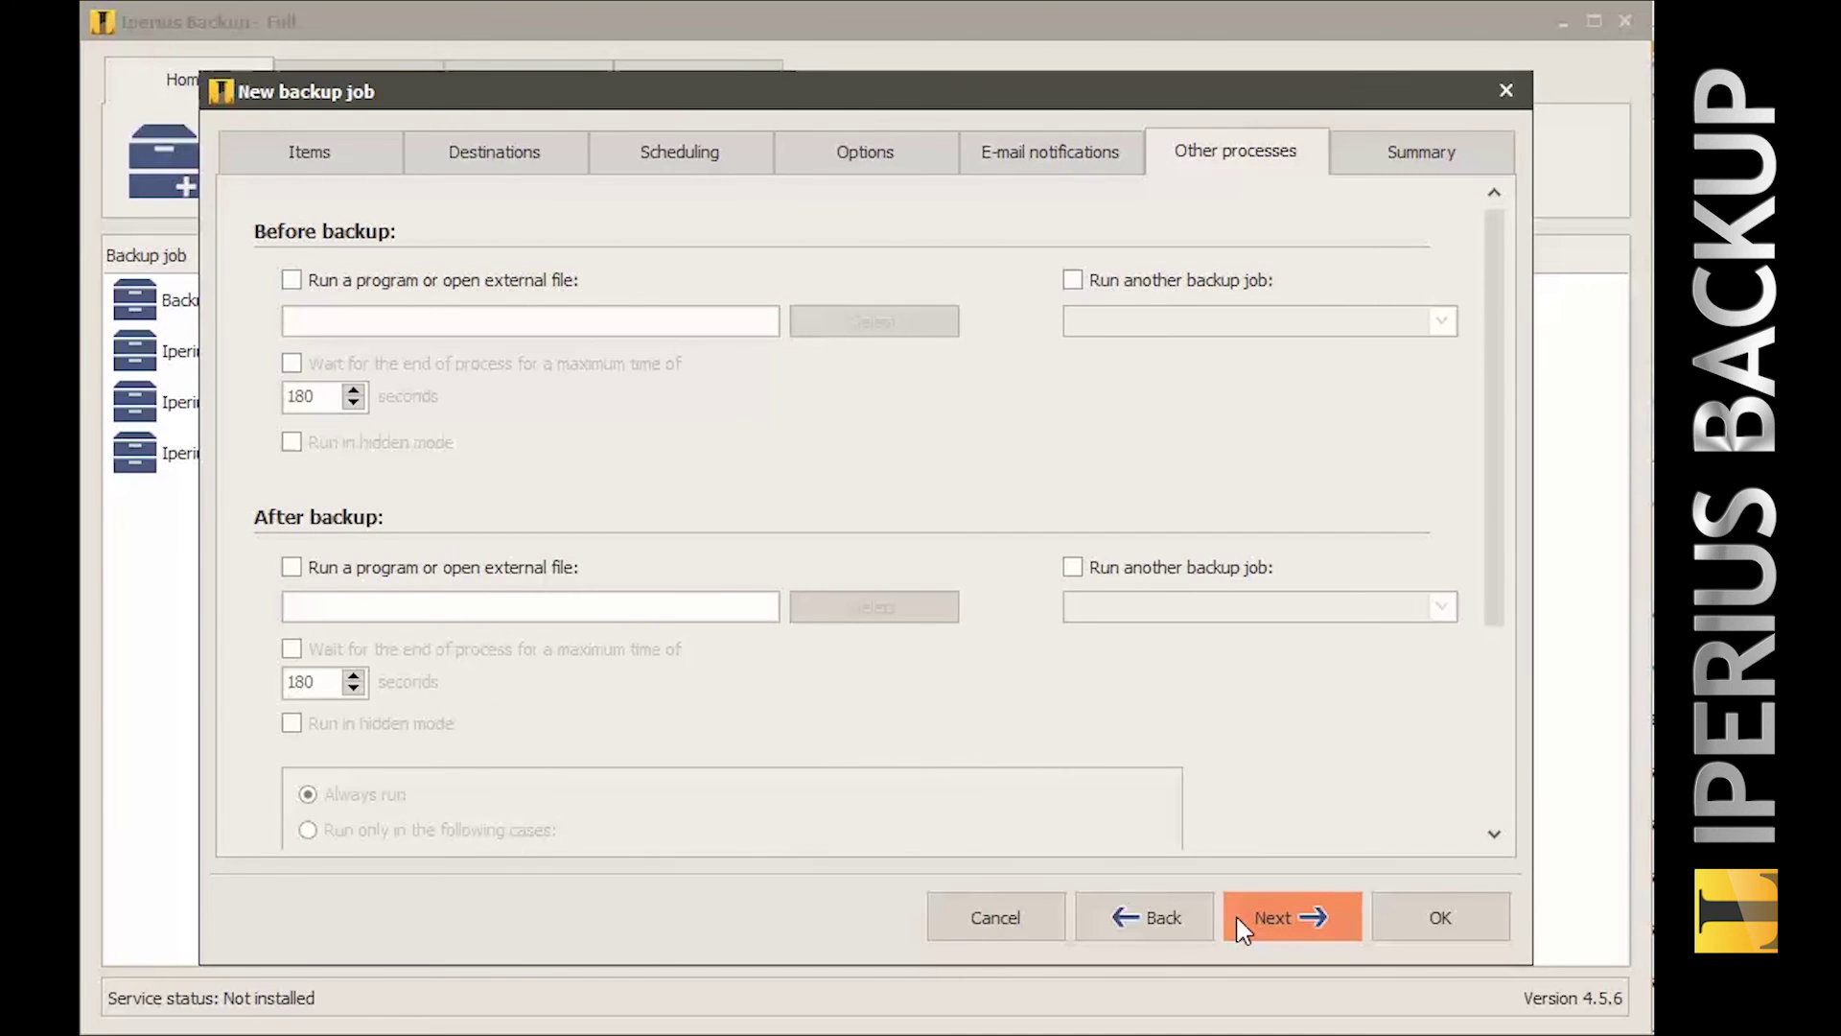
left_click(1241, 931)
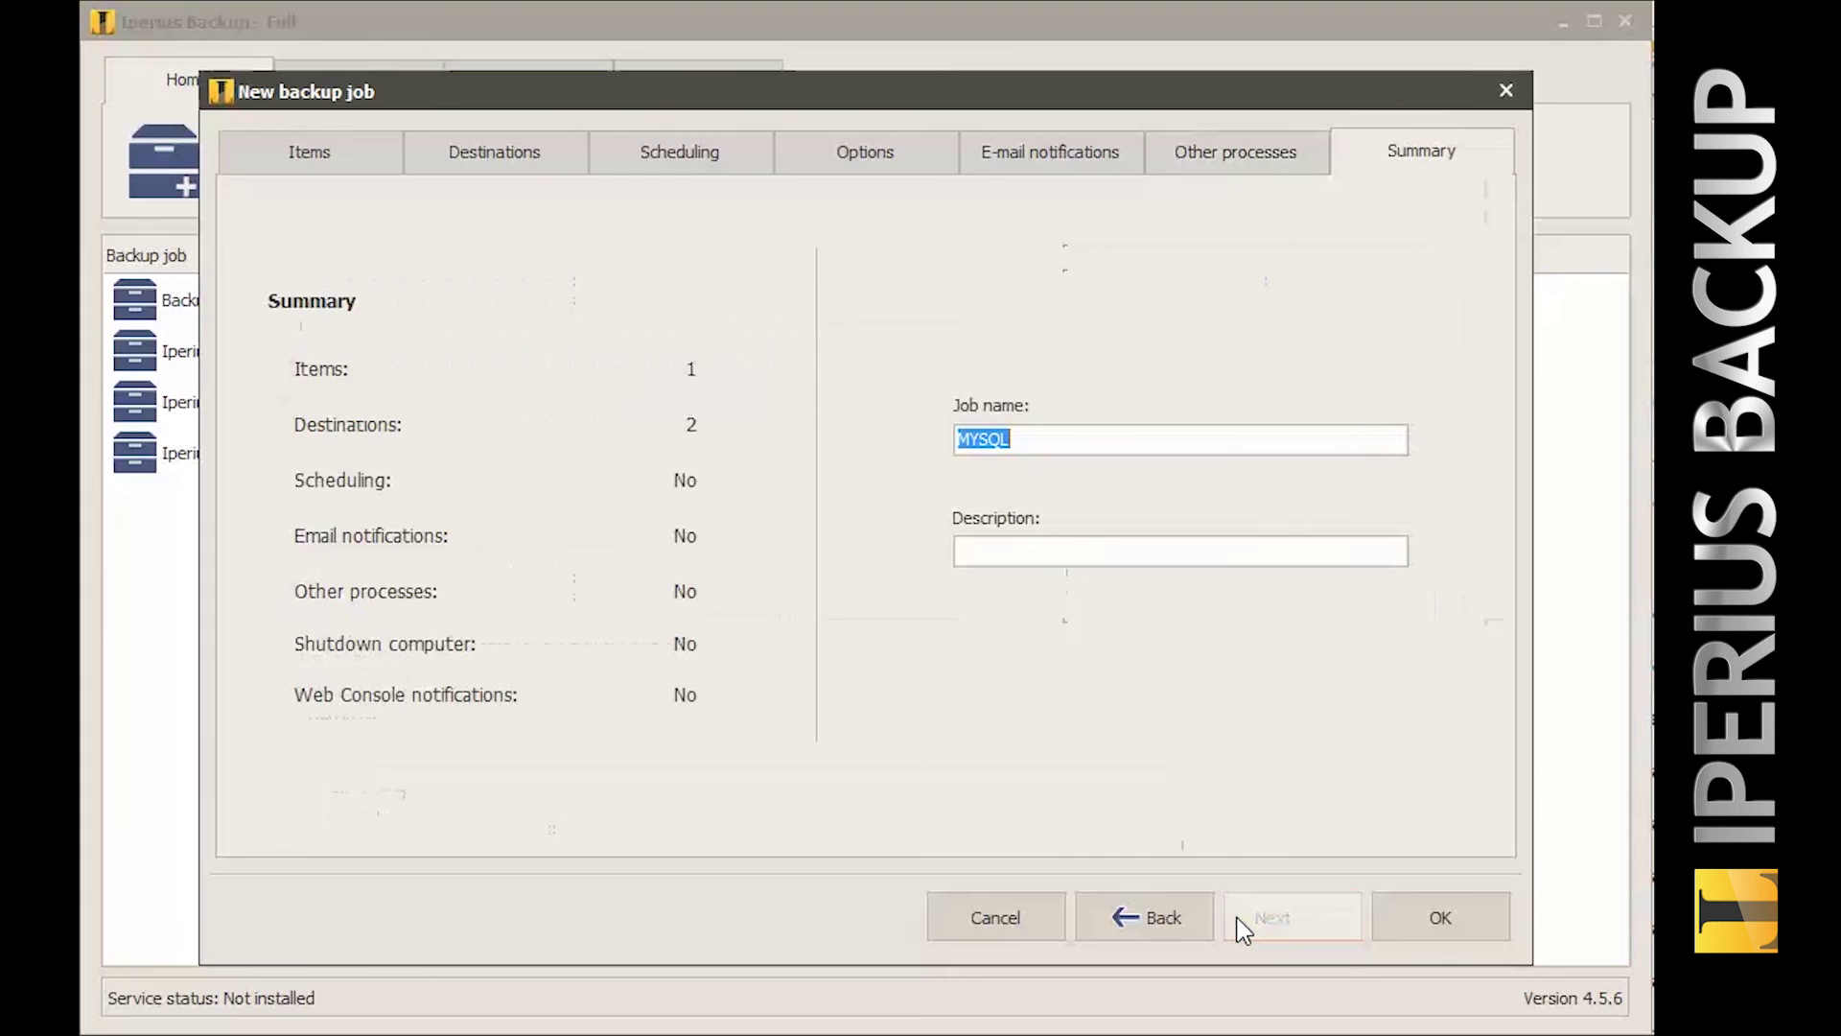
left_click(1065, 442)
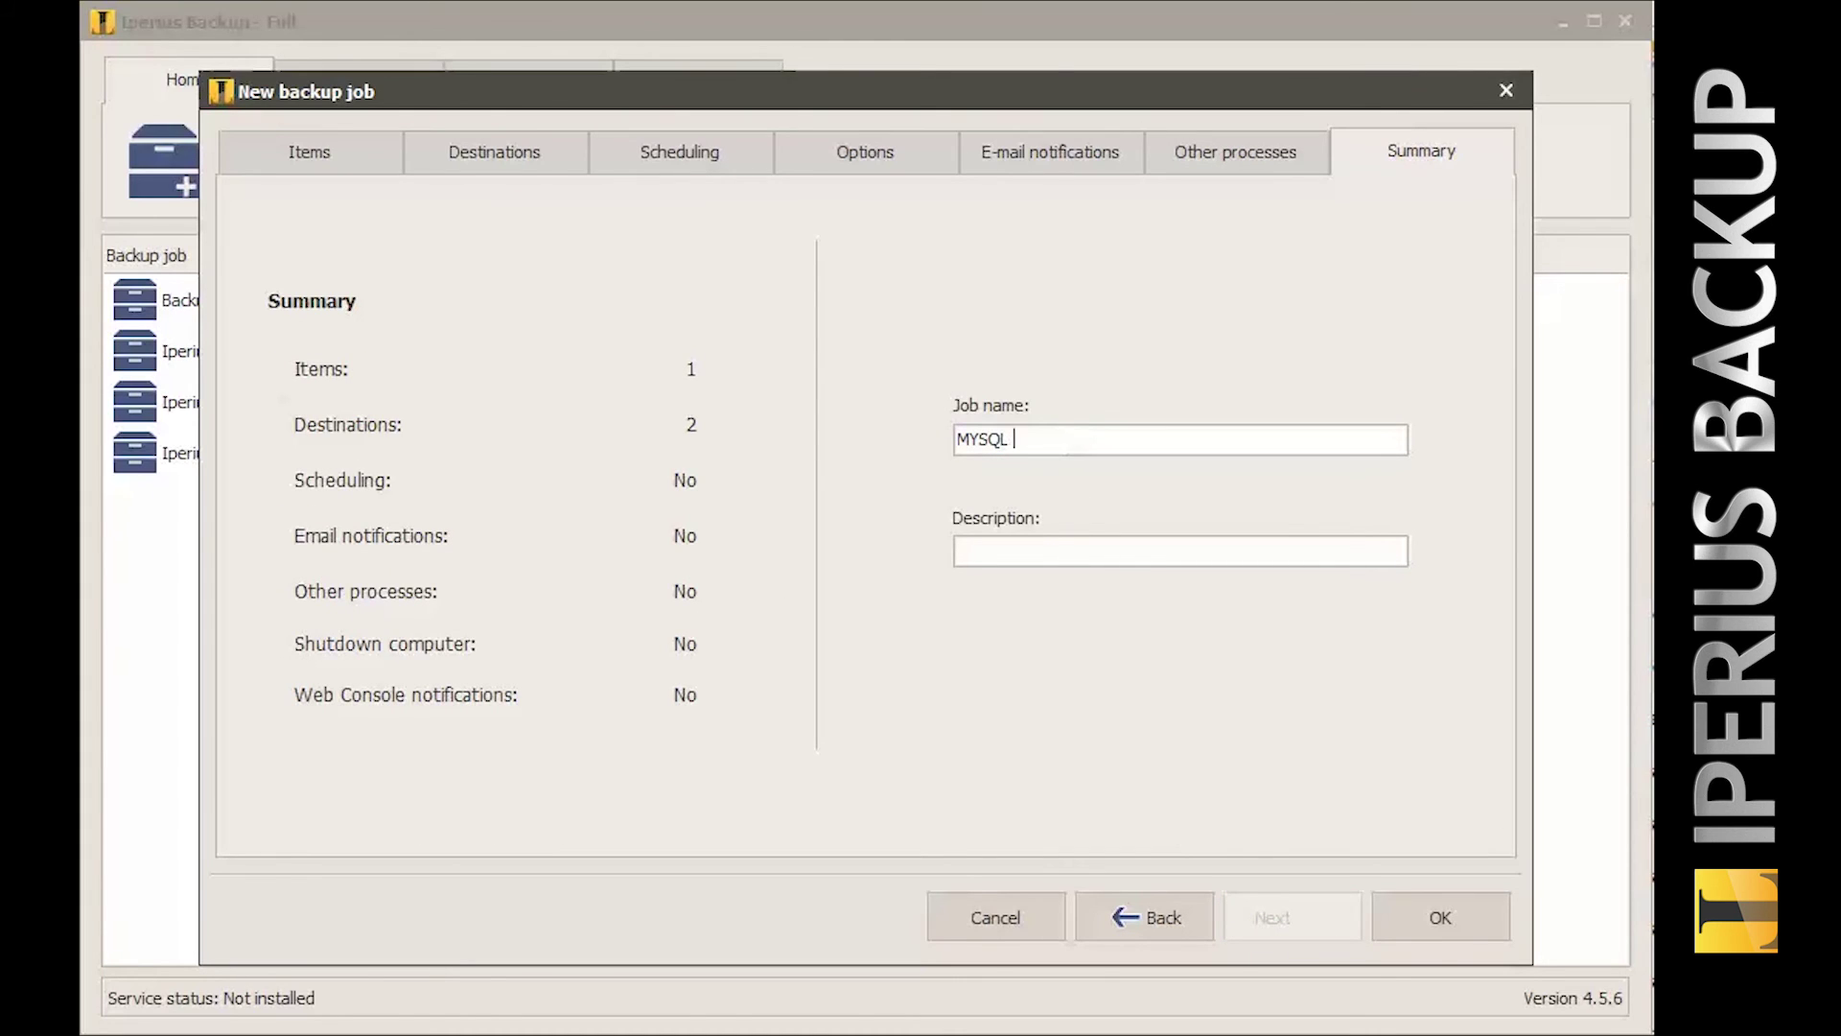
type("Backup")
left_click(1407, 918)
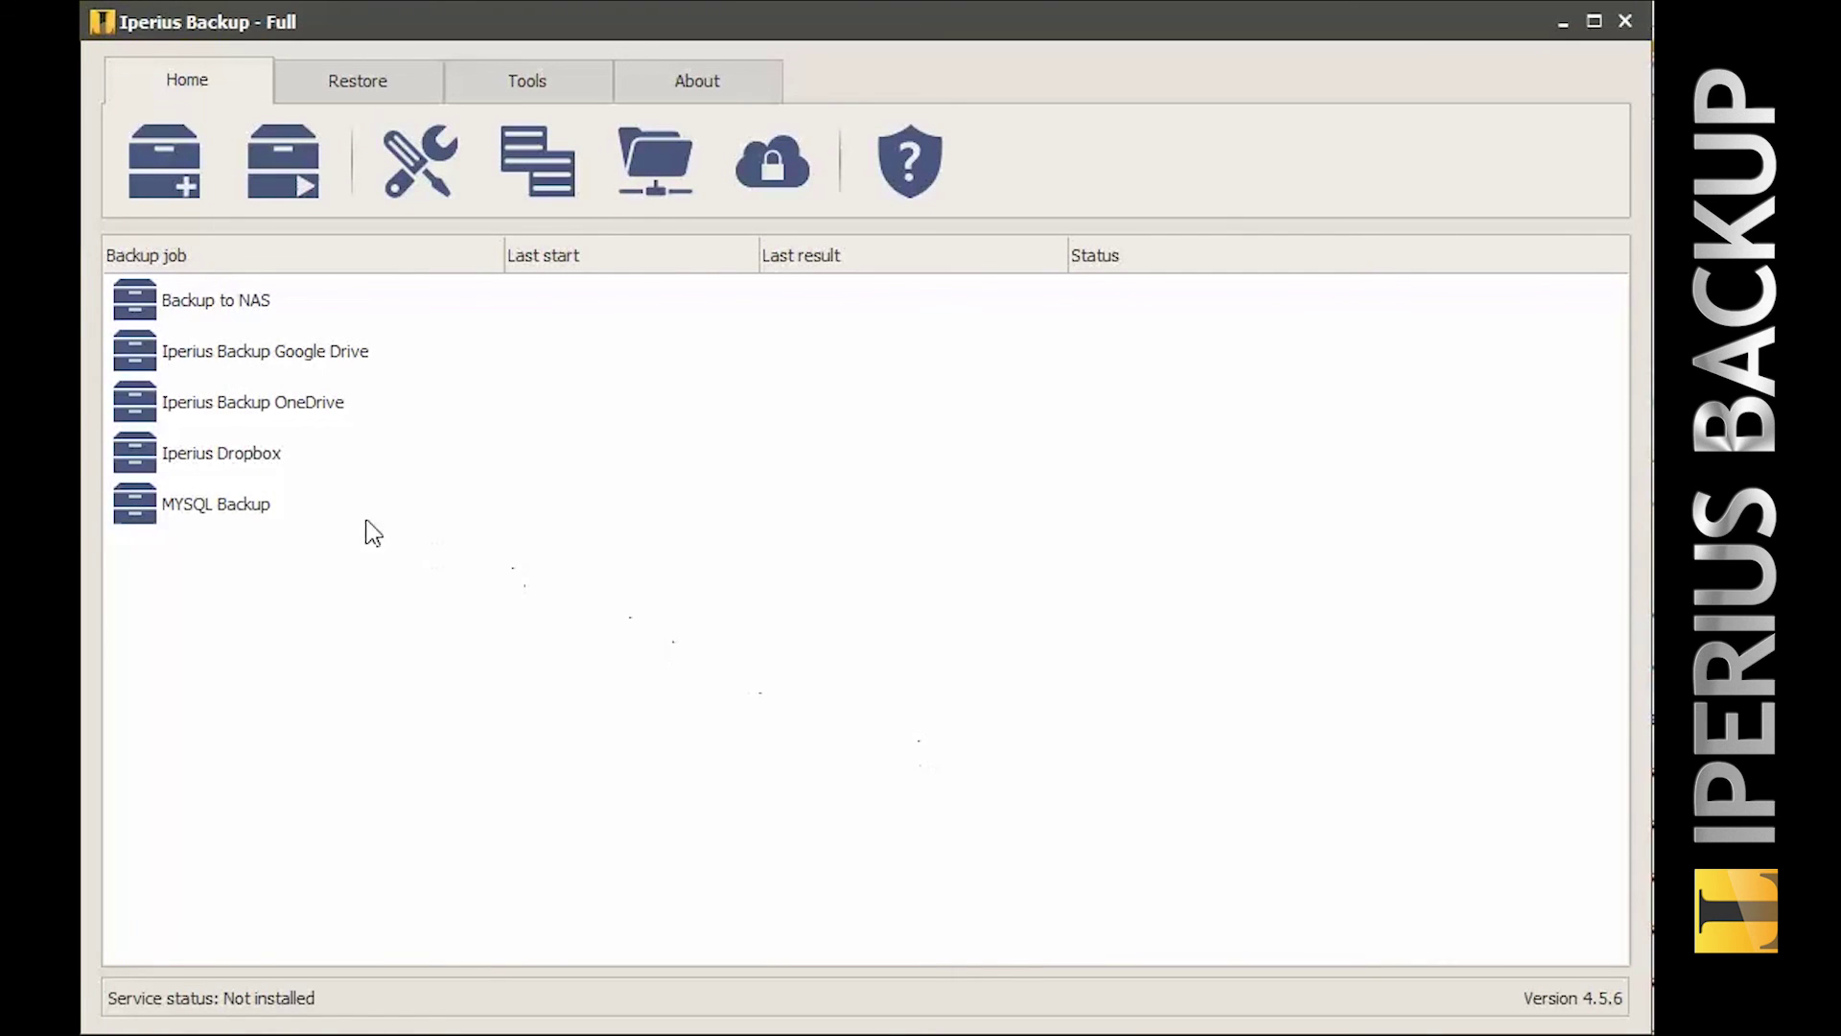
- Select the MYSQL Backup job and show its context menu of actions
left_click(306, 512)
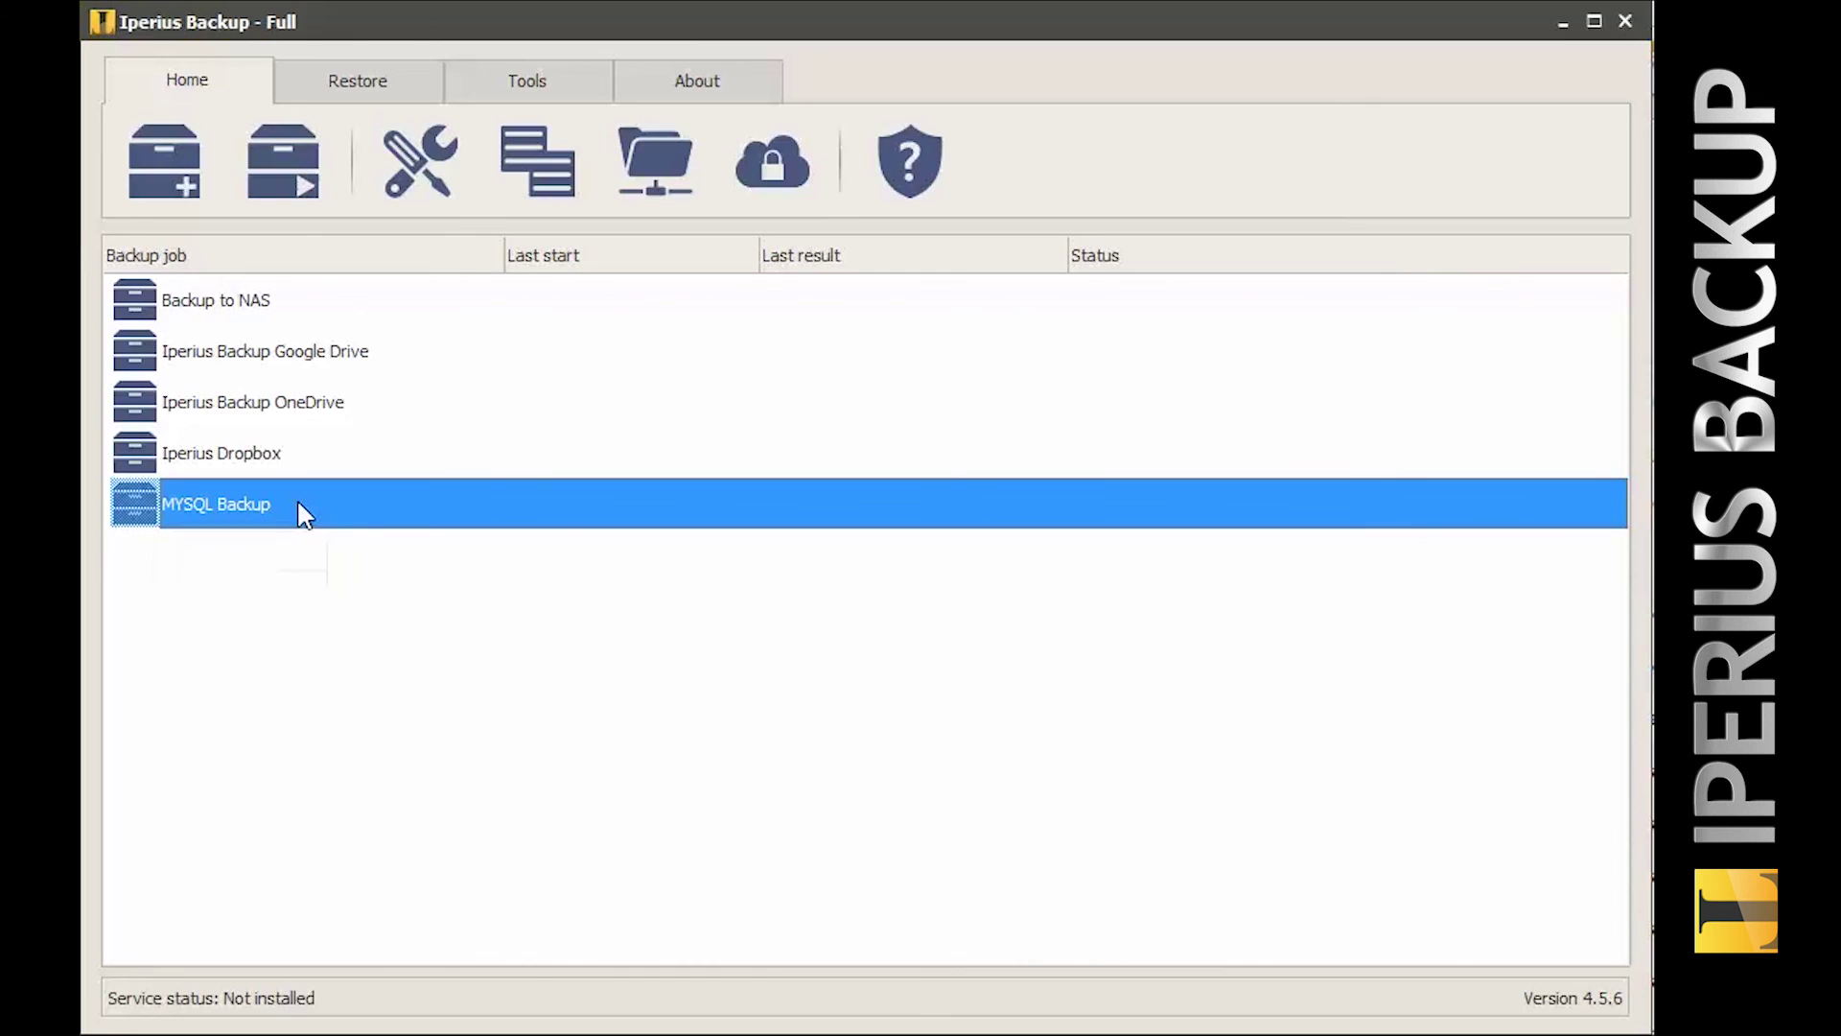
right_click(305, 513)
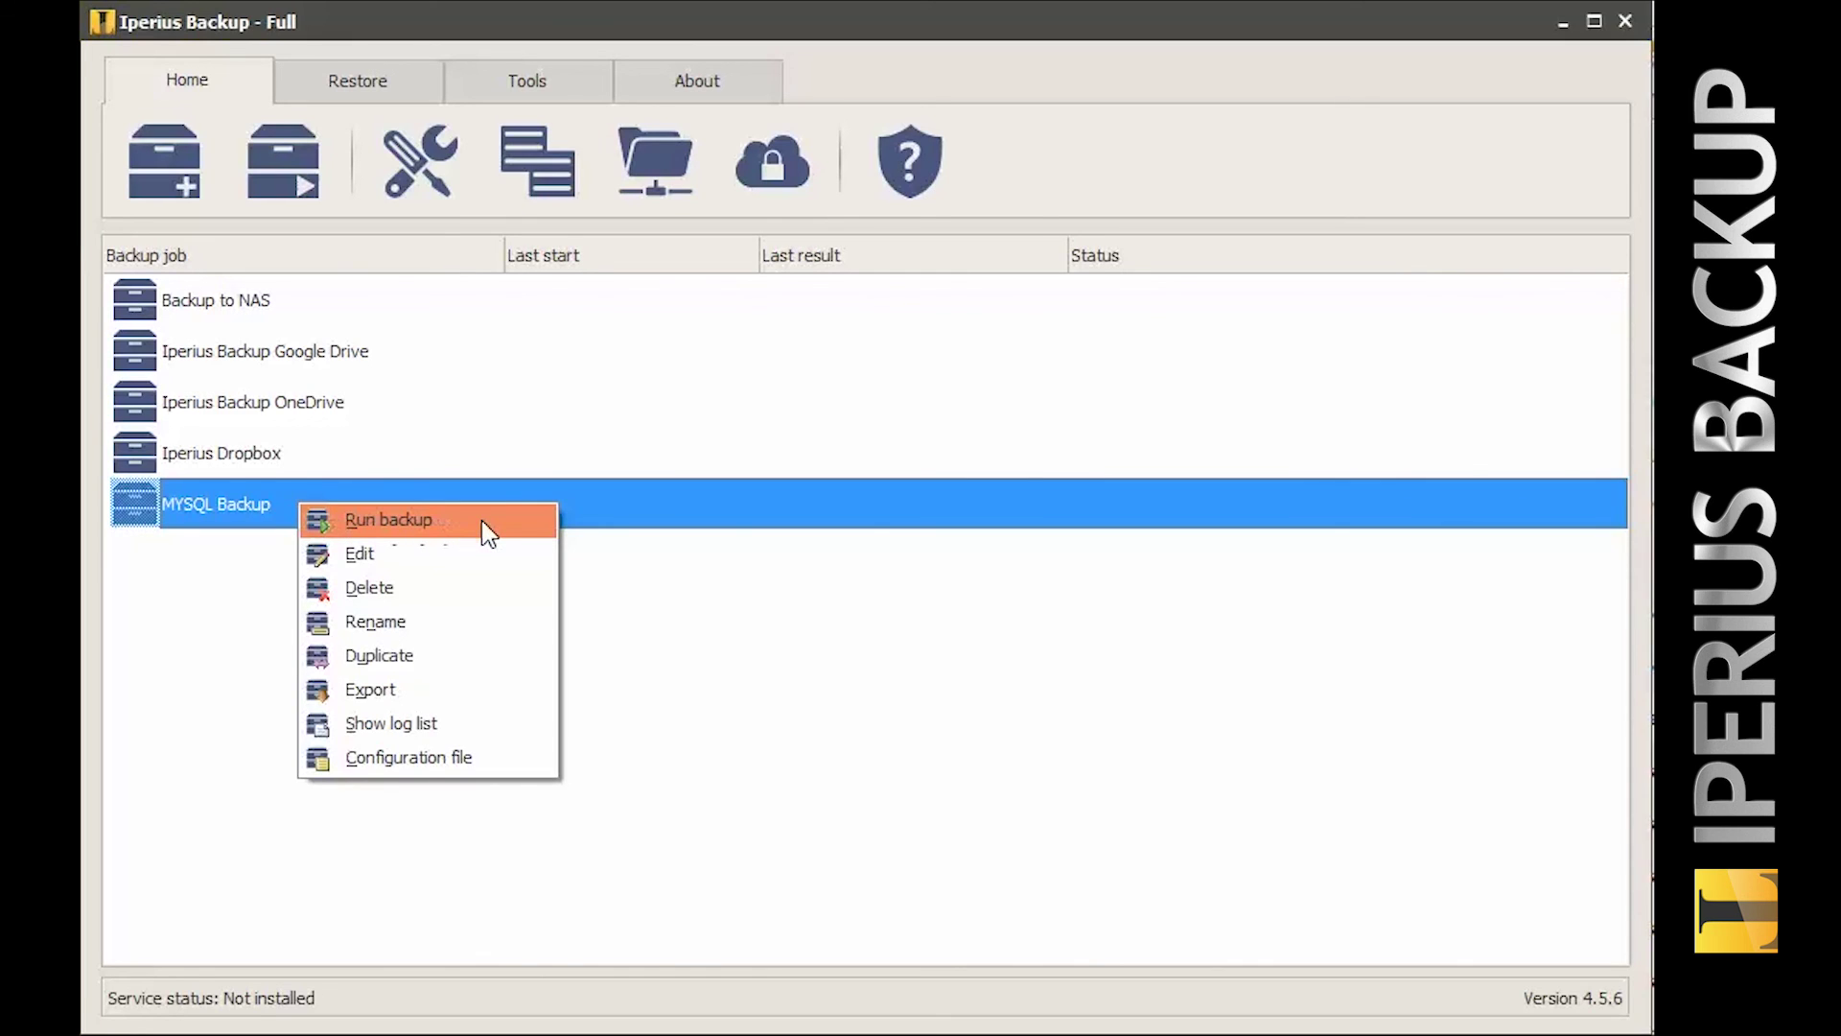